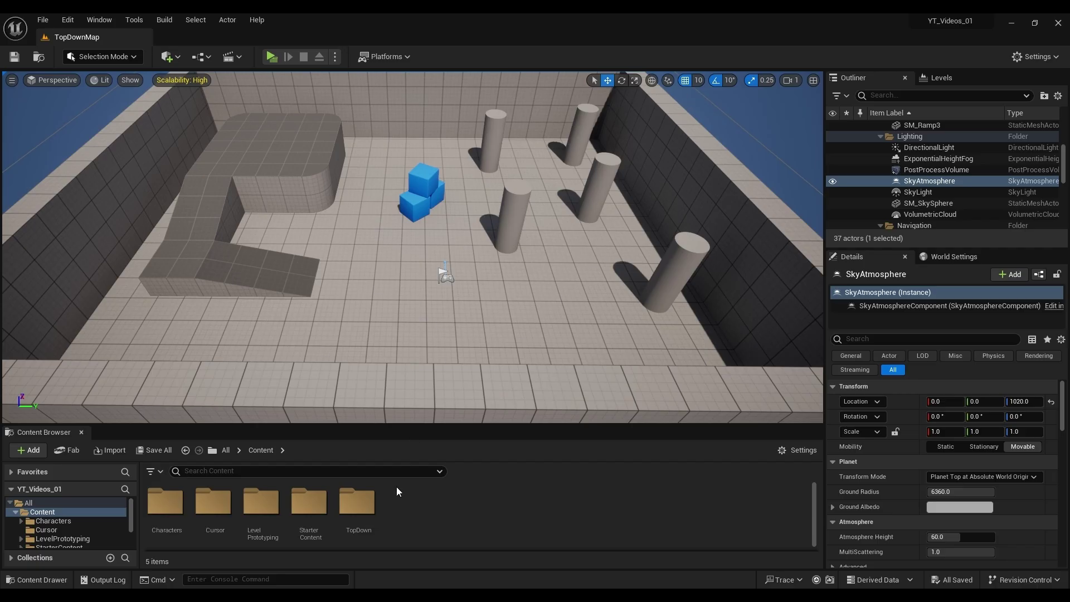
# - Open the TopDown folder and then its Blueprints subfolder in the Content Browser
pyautogui.doubleClick(360, 505)
pyautogui.doubleClick(166, 503)
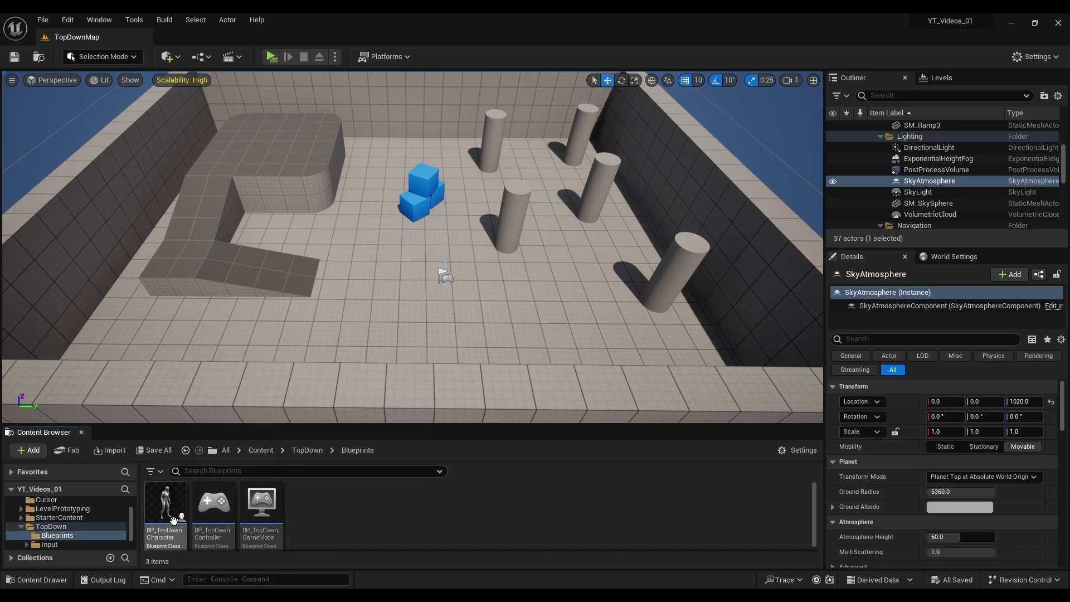
# - Open BP_TopDownCharacter and add a Get Player Controller node to the Event Graph
pyautogui.doubleClick(177, 518)
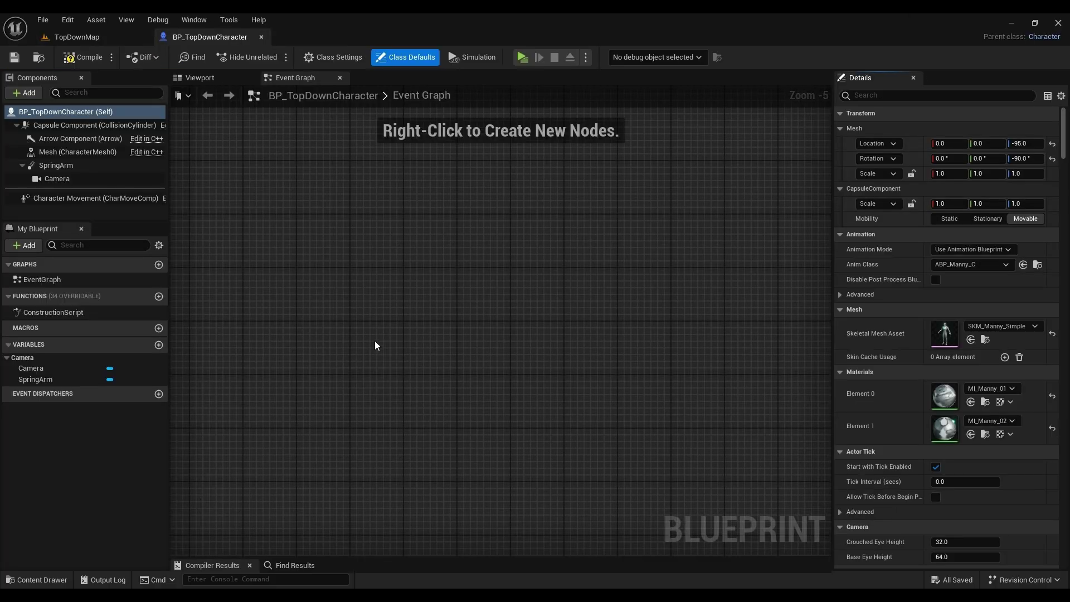
pyautogui.scroll(1, 401, 280)
pyautogui.scroll(2, 369, 272)
pyautogui.rightClick(359, 272)
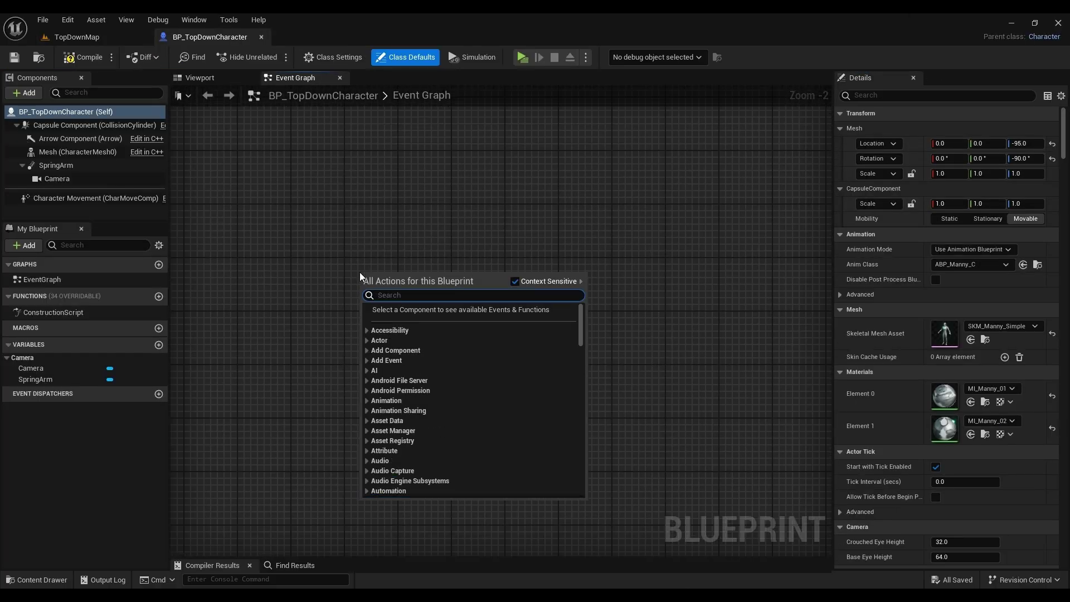
pyautogui.write('get player')
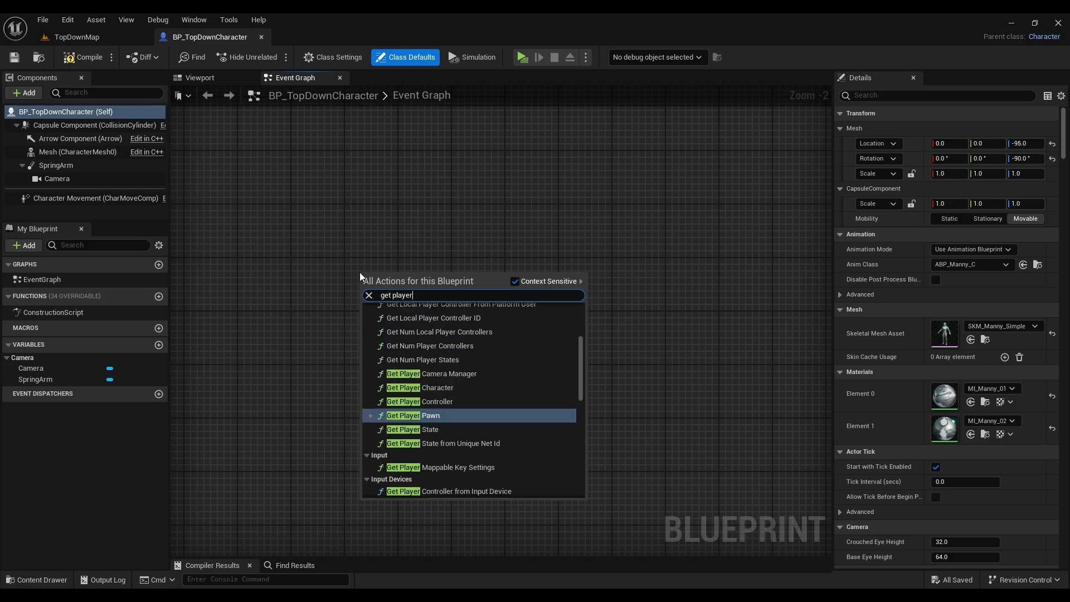
pyautogui.write(' contr')
pyautogui.press('Return')
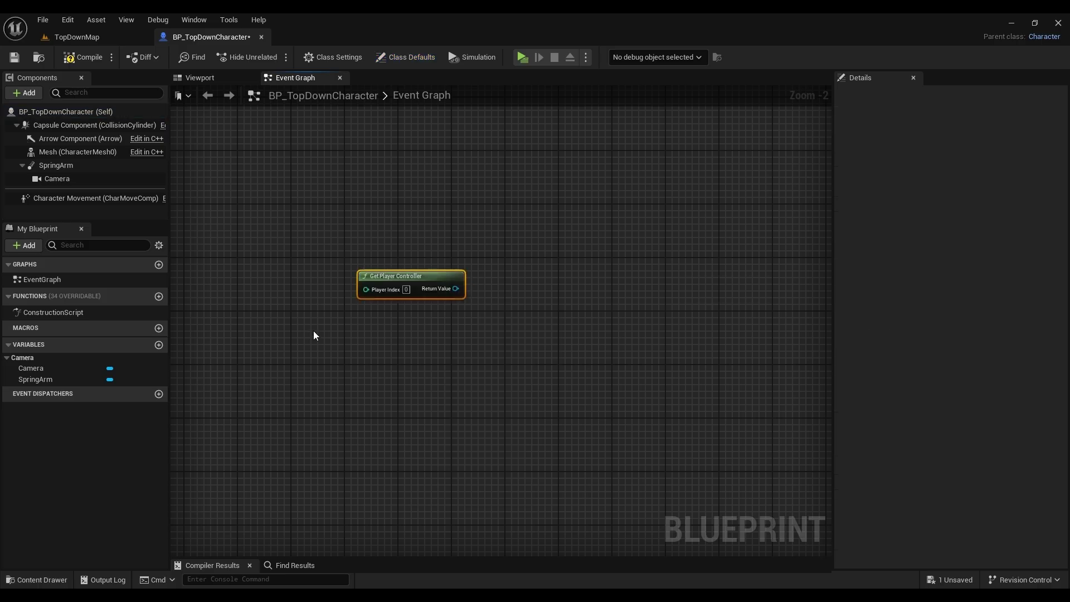
# - Chain Get Hit Result Under Cursor by Channel into an expanded Break Hit Result node
pyautogui.moveTo(452, 290); pyautogui.dragTo(480, 282)
pyautogui.write('get hit')
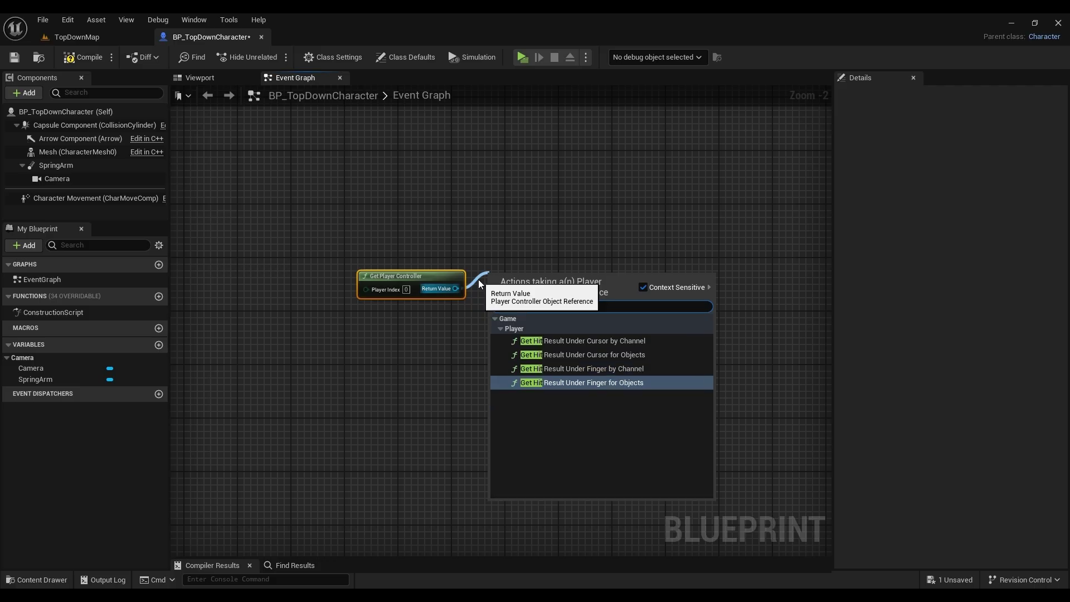
pyautogui.write('sult')
pyautogui.click(609, 340)
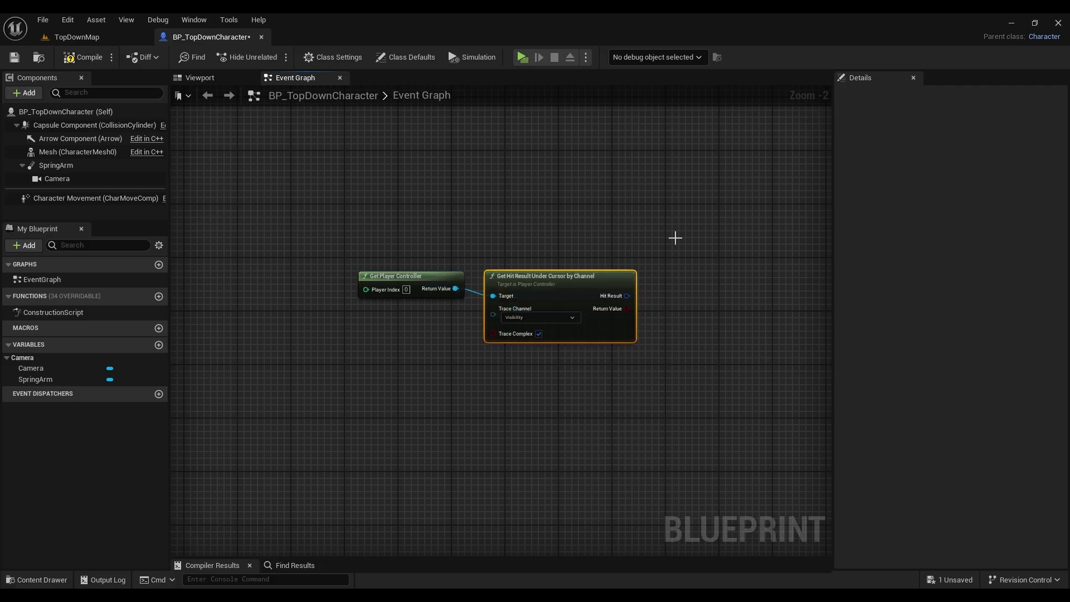
pyautogui.scroll(2, 561, 315)
pyautogui.moveTo(506, 354); pyautogui.dragTo(574, 330)
pyautogui.write('break')
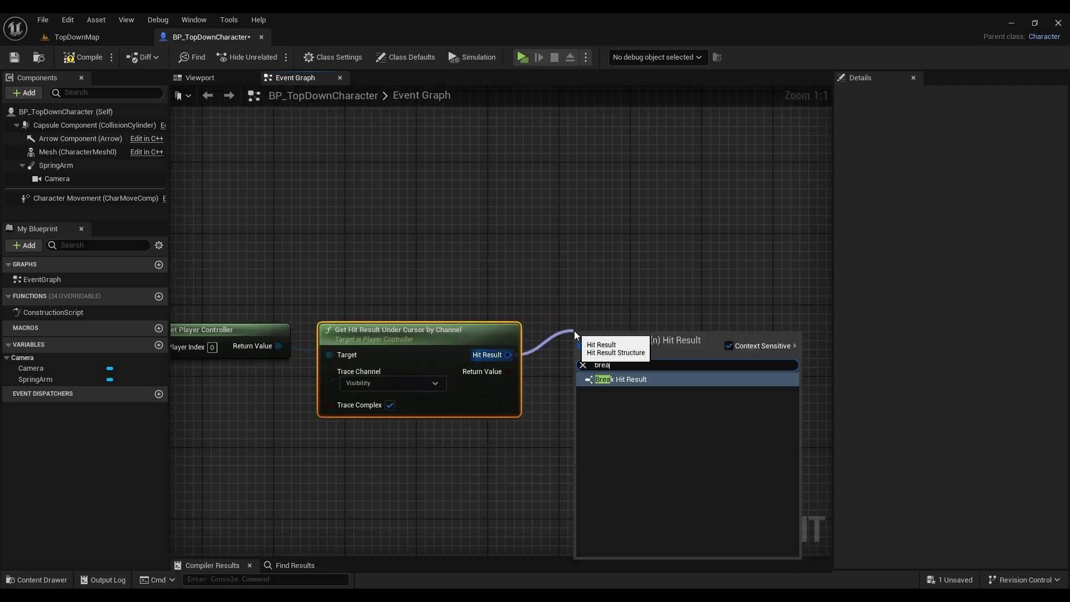
pyautogui.press('Return')
pyautogui.click(618, 387)
pyautogui.moveTo(619, 391); pyautogui.dragTo(443, 324, button='right')
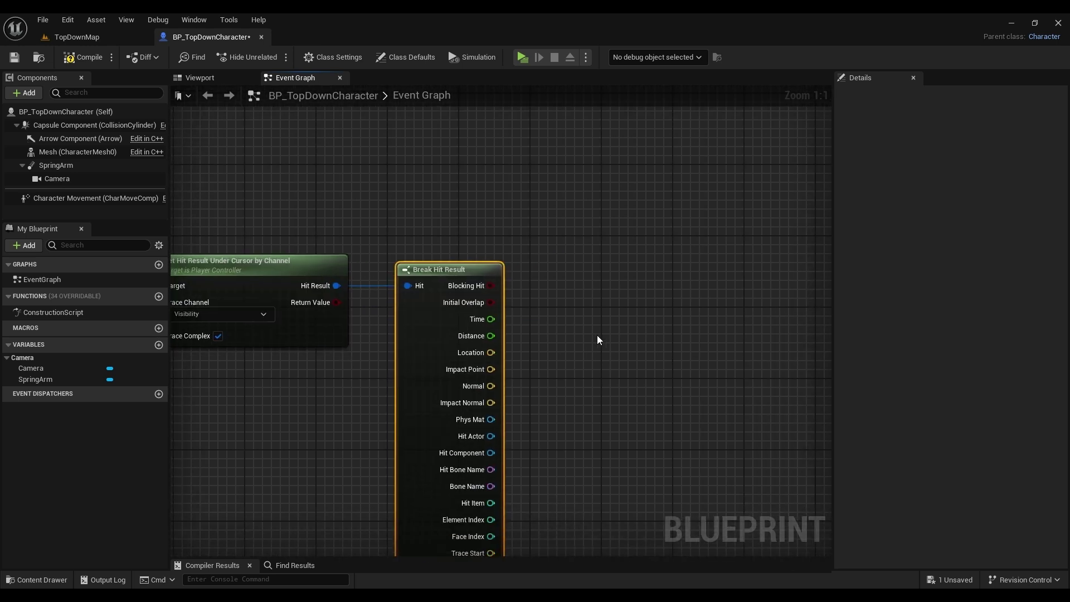
pyautogui.scroll(-1, 596, 335)
pyautogui.moveTo(591, 350); pyautogui.dragTo(484, 363, button='right')
pyautogui.scroll(1, 537, 361)
# - Subtract Get Actor Location from the hit's Impact Point
pyautogui.moveTo(361, 378); pyautogui.dragTo(448, 360)
pyautogui.write('-')
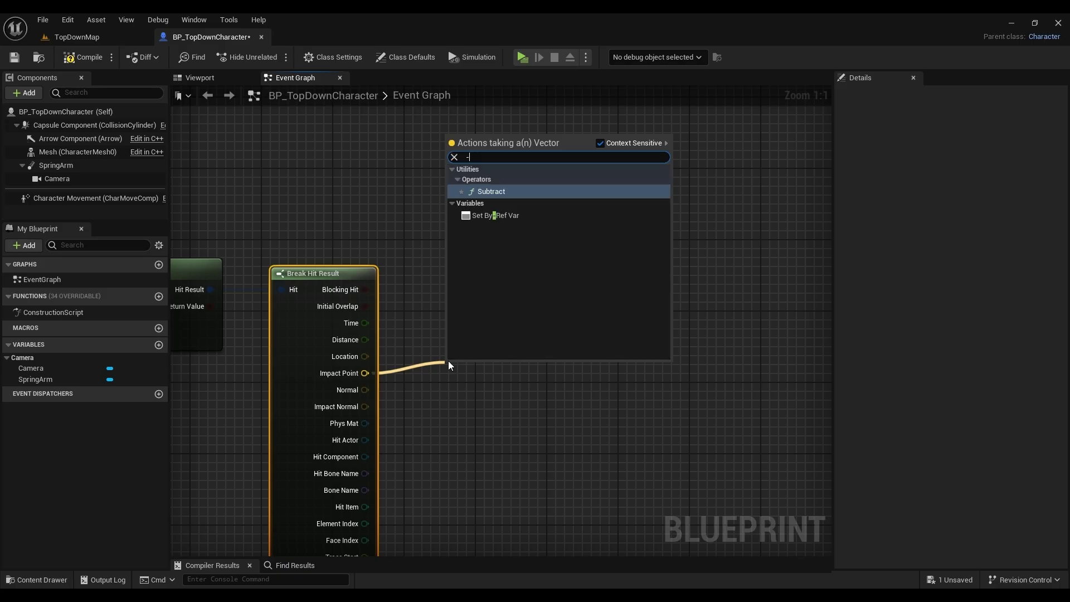
pyautogui.press('Return')
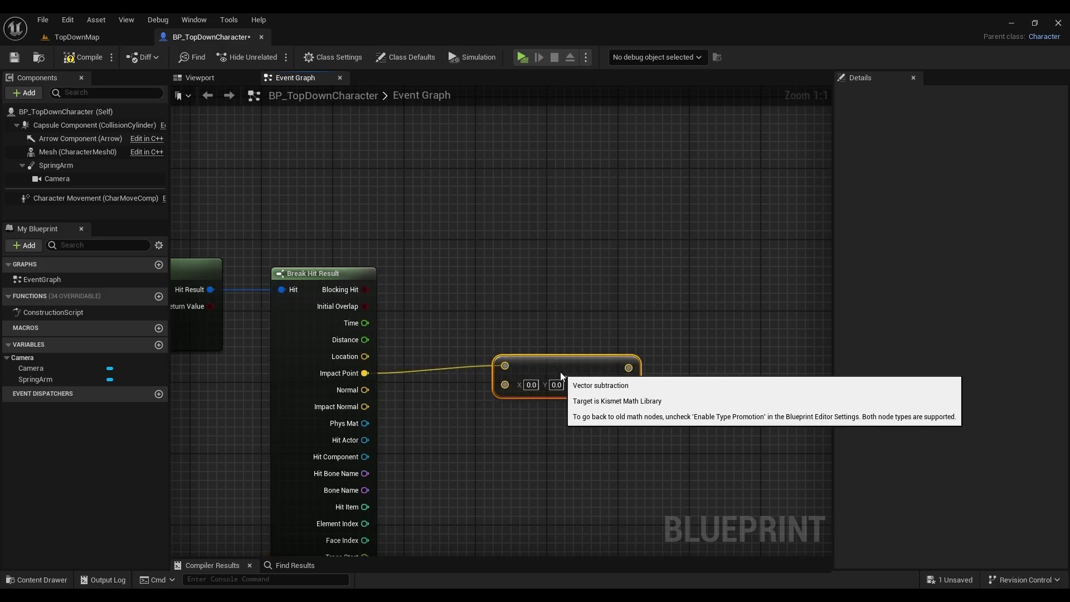
pyautogui.moveTo(536, 346); pyautogui.dragTo(561, 284, button='right')
pyautogui.moveTo(528, 331); pyautogui.dragTo(521, 386)
pyautogui.write('a')
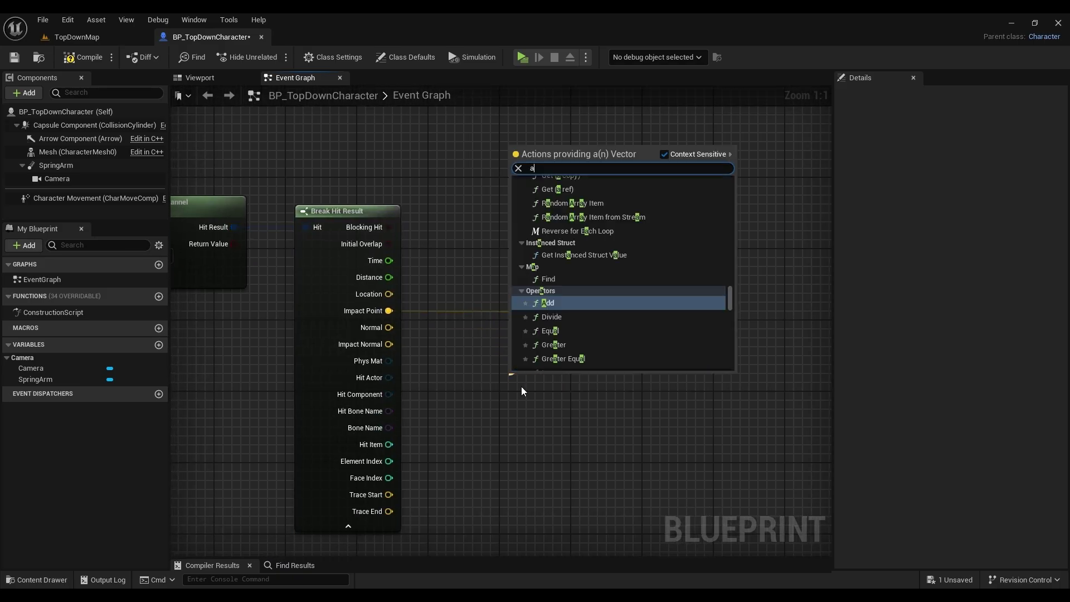
pyautogui.write('ctor loca')
pyautogui.press('Return')
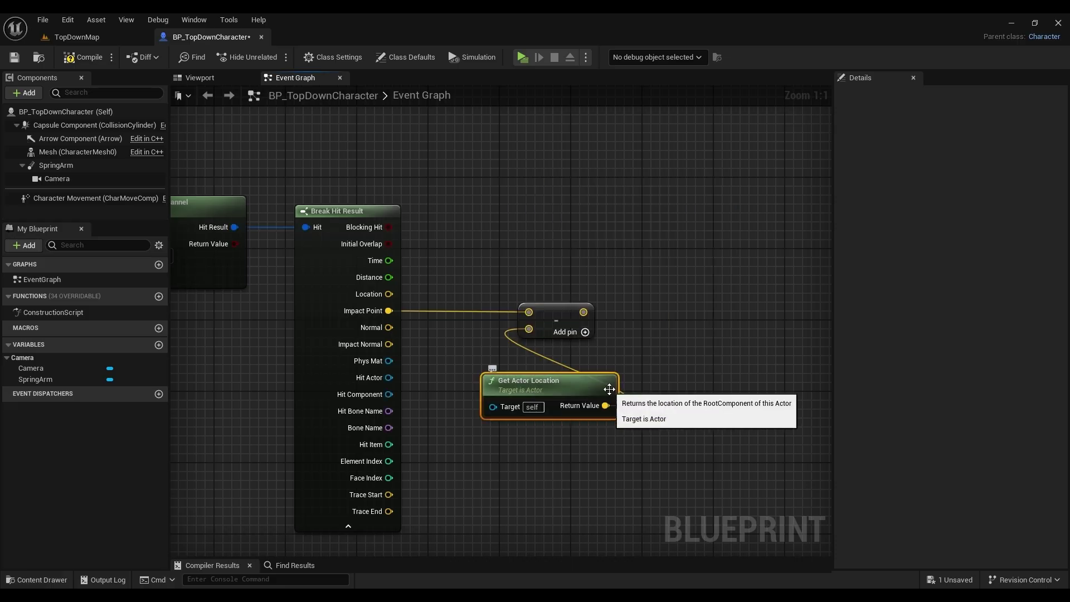
pyautogui.moveTo(601, 393); pyautogui.dragTo(499, 389, button='right')
# - Add Find Look at Rotation, with the subtraction as Target and a Make Vector as Start
pyautogui.rightClick(569, 293)
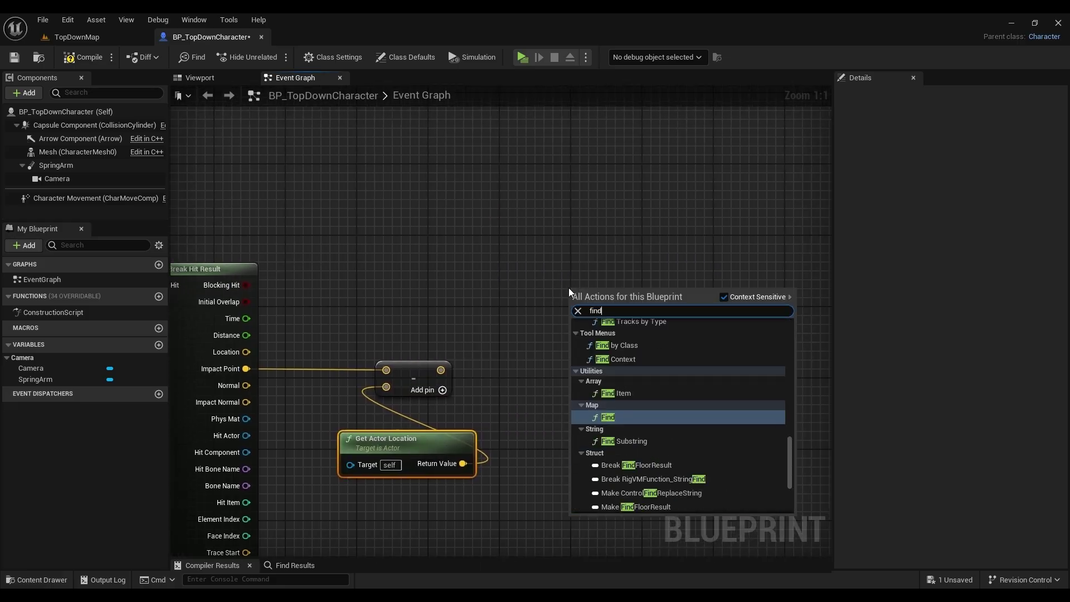
pyautogui.write('find look at')
pyautogui.press('Return')
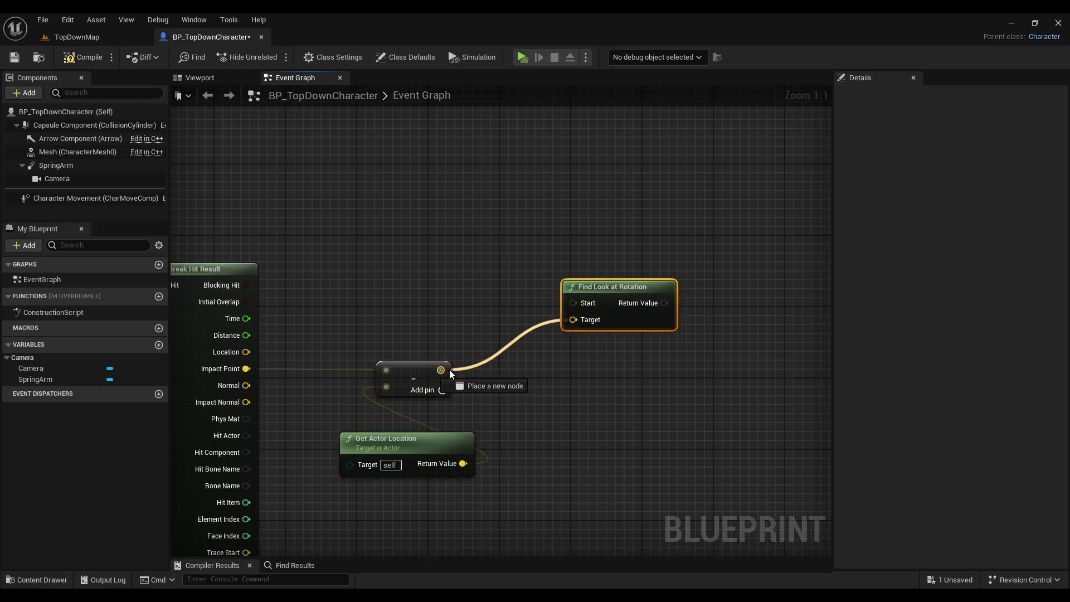
pyautogui.moveTo(572, 320); pyautogui.dragTo(440, 369)
pyautogui.moveTo(470, 259); pyautogui.dragTo(514, 307, button='right')
pyautogui.rightClick(420, 286)
pyautogui.write('make')
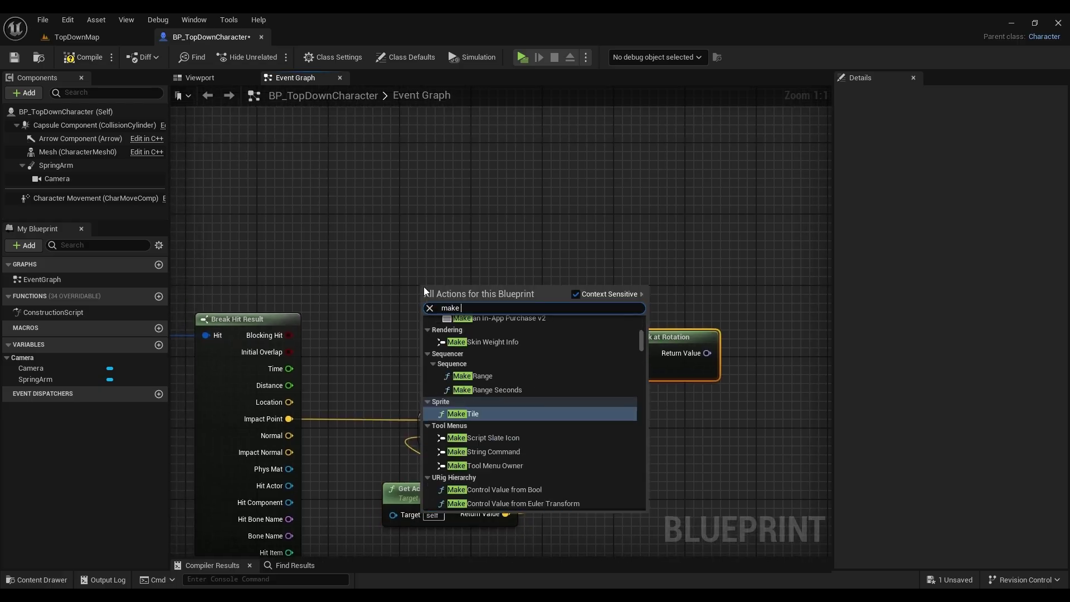
pyautogui.write(' a vec')
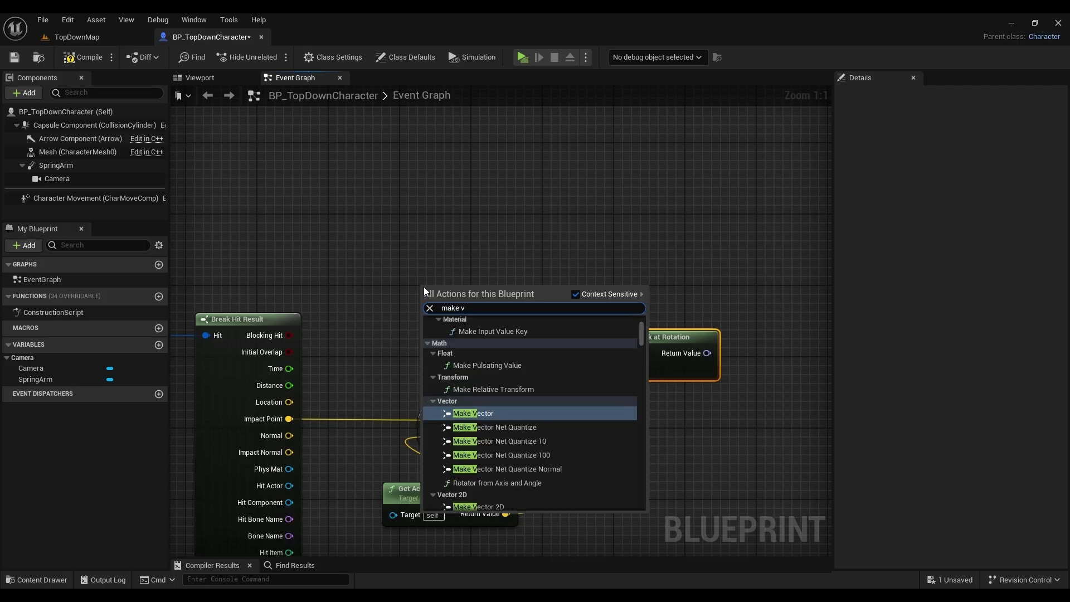
pyautogui.write('t')
pyautogui.press('Return')
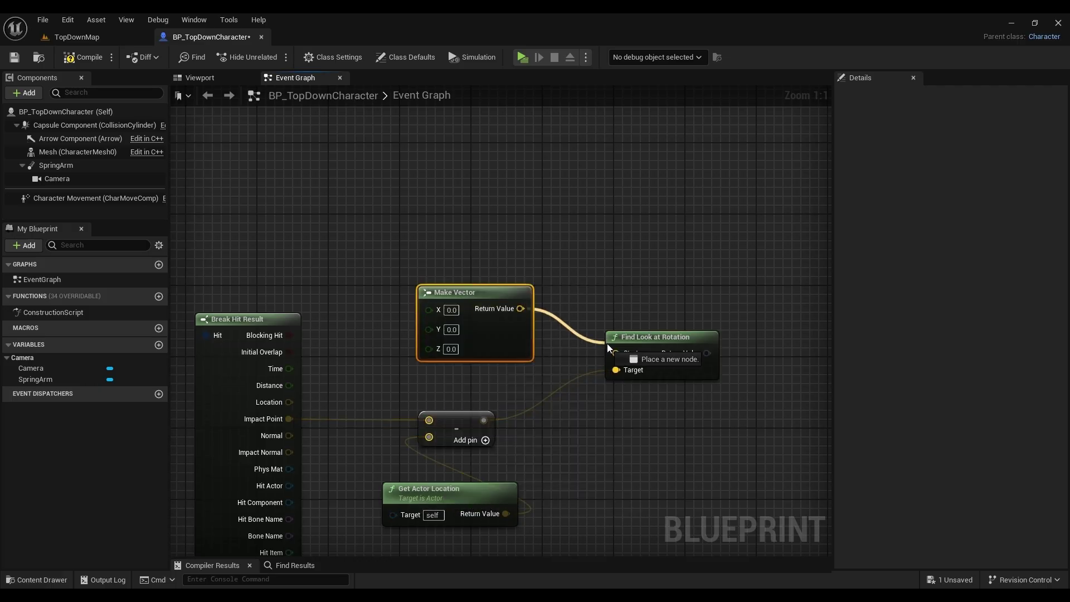
pyautogui.moveTo(521, 309); pyautogui.dragTo(615, 353)
pyautogui.moveTo(685, 295); pyautogui.dragTo(491, 302, button='right')
# - Add an RInterp to Constant node targeting the look-at rotation
pyautogui.rightClick(491, 302)
pyautogui.write('r')
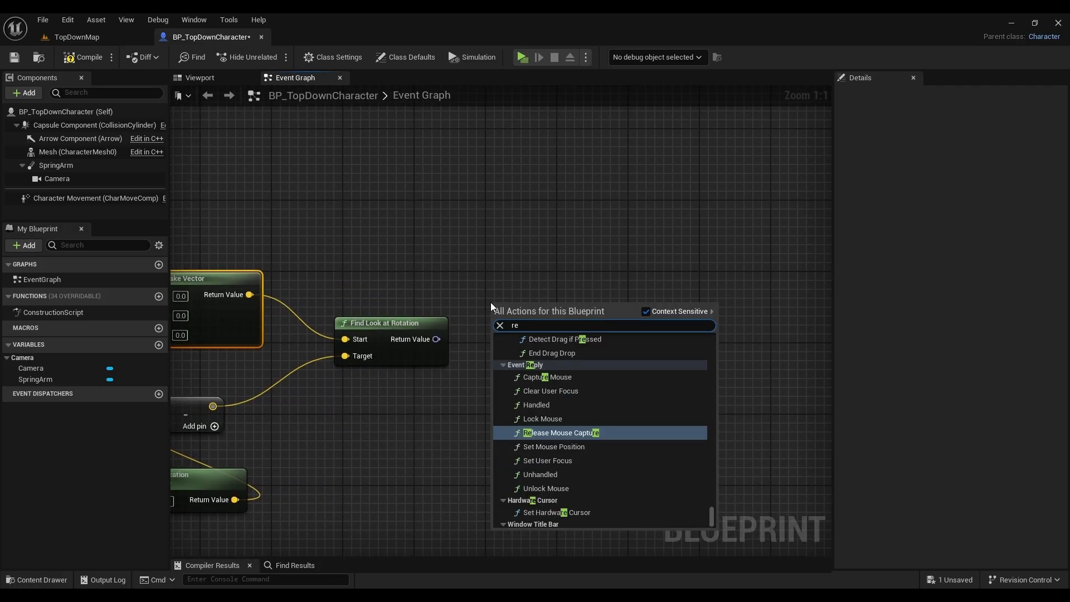
pyautogui.write('inter')
pyautogui.press('Down')
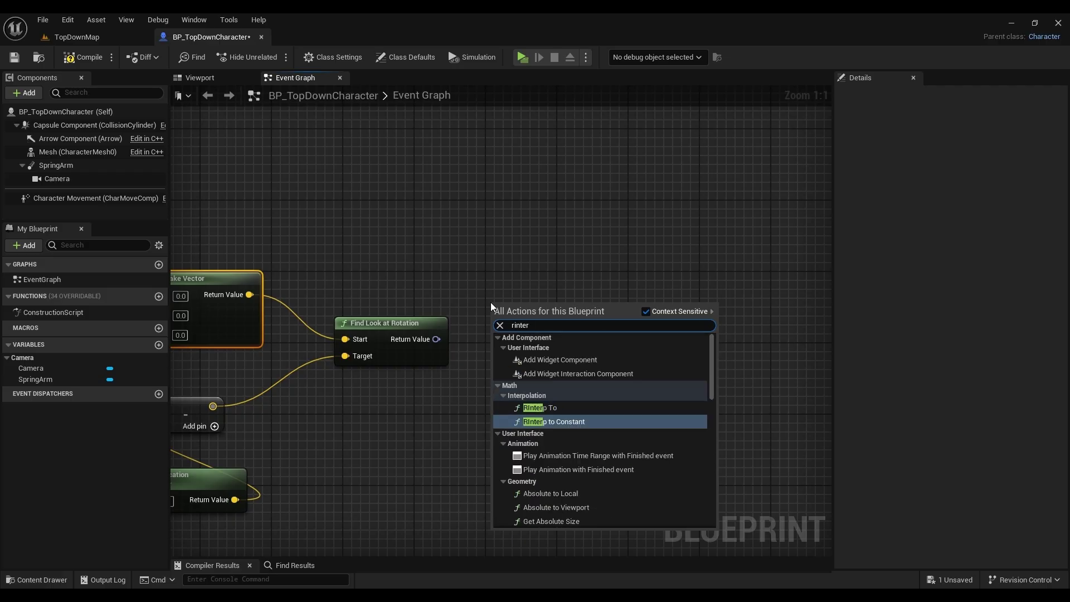
pyautogui.press('Return')
pyautogui.moveTo(526, 307); pyautogui.dragTo(561, 342)
pyautogui.moveTo(541, 317); pyautogui.dragTo(517, 248, button='right')
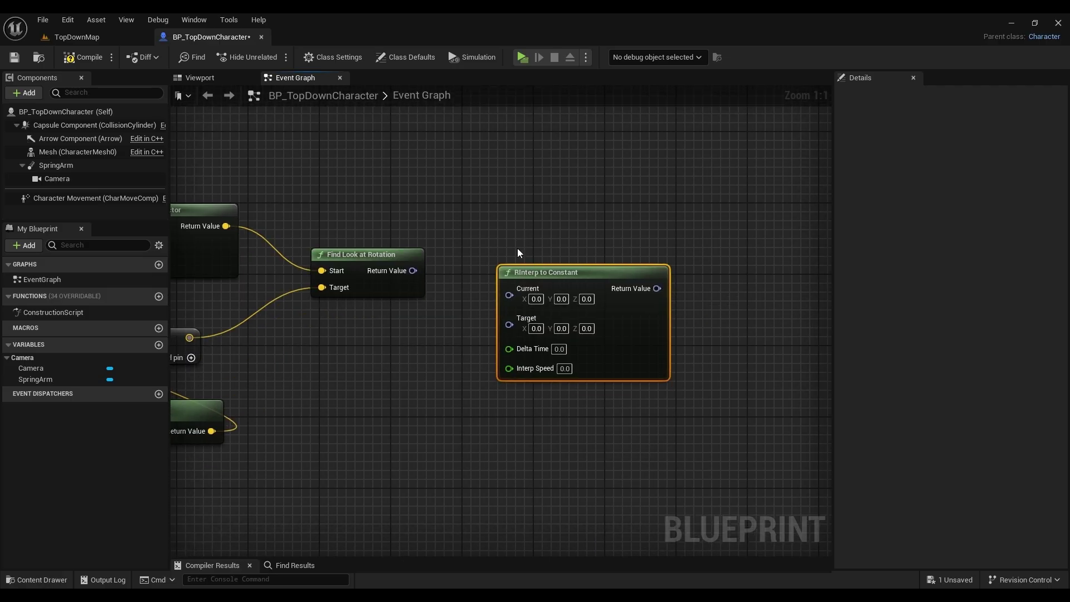
pyautogui.moveTo(508, 318); pyautogui.dragTo(412, 270)
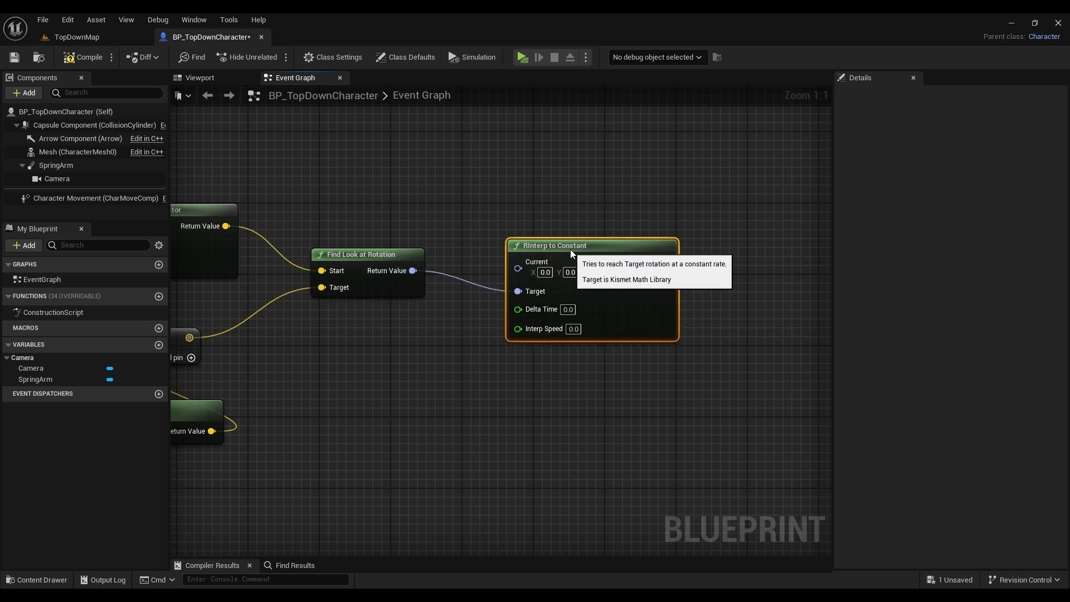
pyautogui.moveTo(571, 249); pyautogui.dragTo(583, 265, button='right')
# - Feed Get Actor Rotation into Current and Get World Delta Seconds into Delta Time
pyautogui.moveTo(520, 313); pyautogui.dragTo(484, 244)
pyautogui.write('get actor ro')
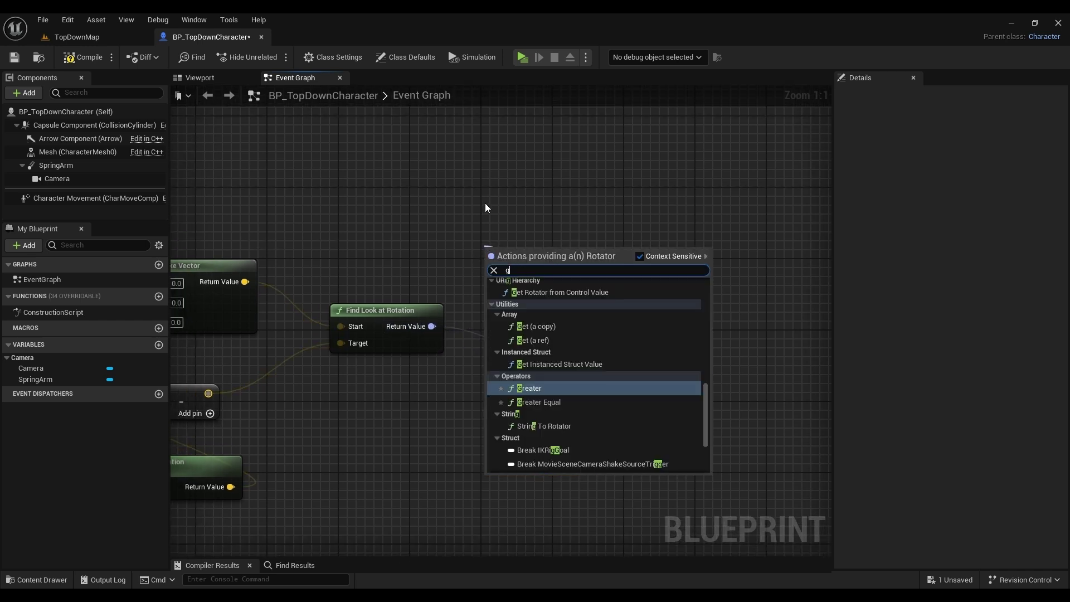
pyautogui.press('Return')
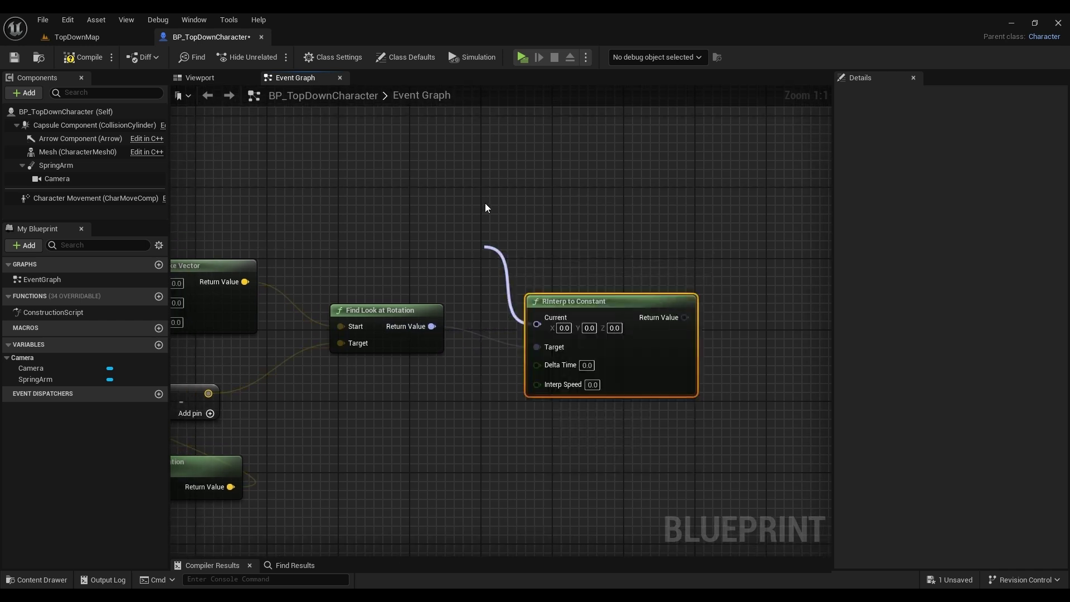
pyautogui.moveTo(450, 210); pyautogui.dragTo(573, 165, button='right')
pyautogui.moveTo(680, 214); pyautogui.dragTo(581, 195)
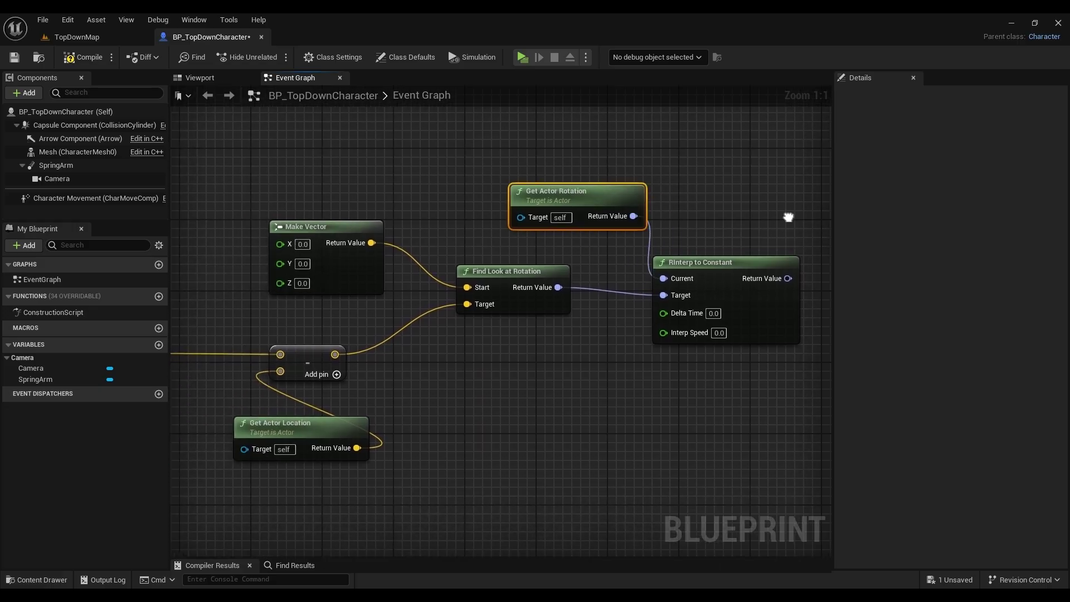
pyautogui.moveTo(721, 218); pyautogui.dragTo(683, 194, button='right')
pyautogui.moveTo(629, 291); pyautogui.dragTo(581, 340)
pyautogui.write('get world')
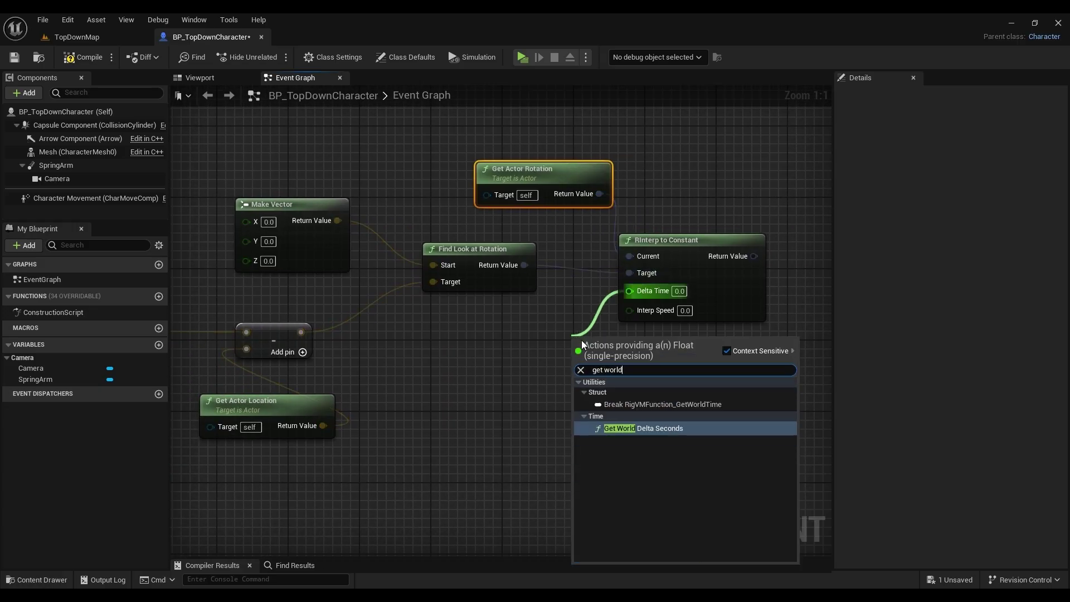
pyautogui.write(' de')
pyautogui.press('Return')
pyautogui.moveTo(604, 346); pyautogui.dragTo(488, 337)
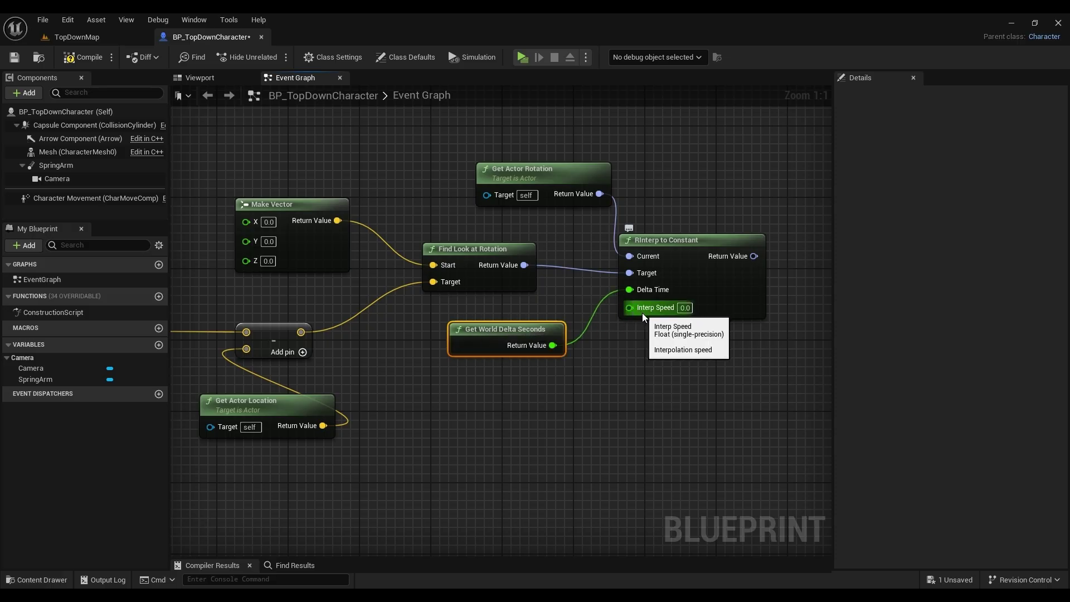
pyautogui.moveTo(651, 331); pyautogui.dragTo(618, 336, button='right')
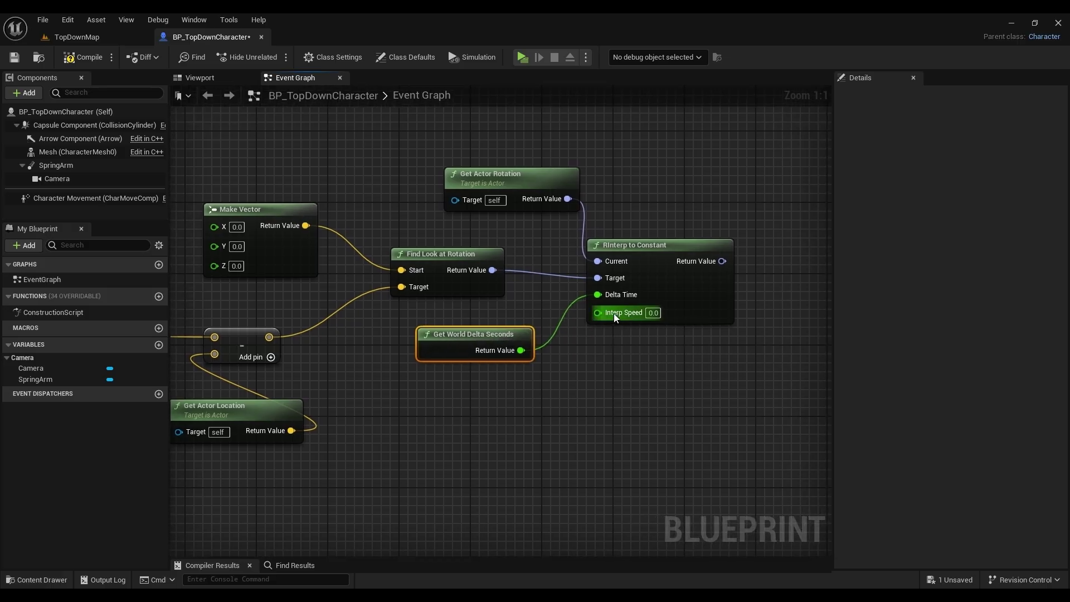
# - Promote RInterp's Interp Speed pin to an Interp Speed variable, getter below Get World Delta Seconds
pyautogui.rightClick(603, 316)
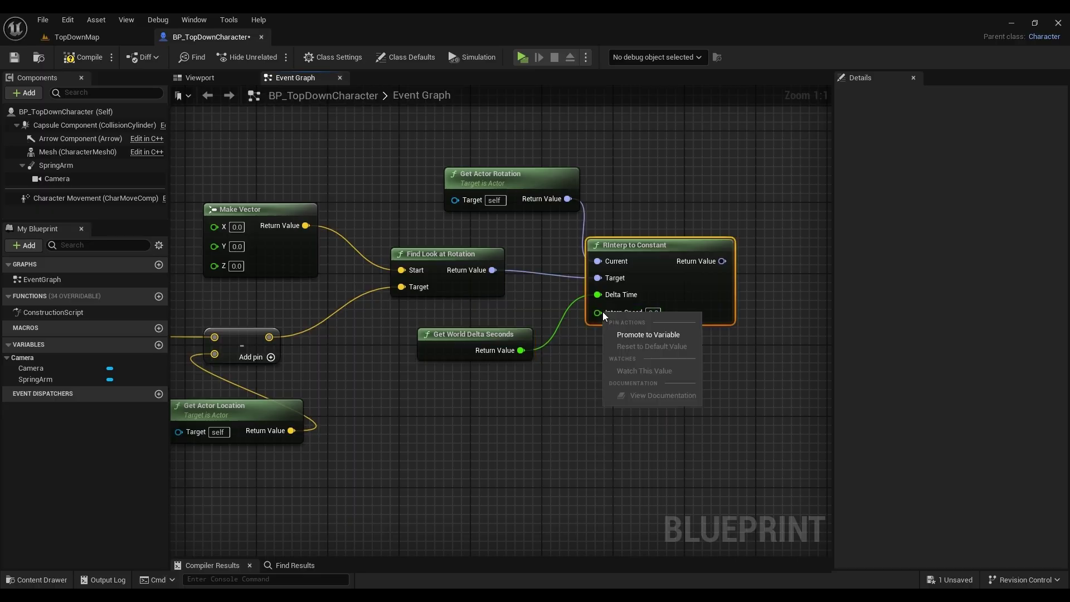
pyautogui.click(580, 339)
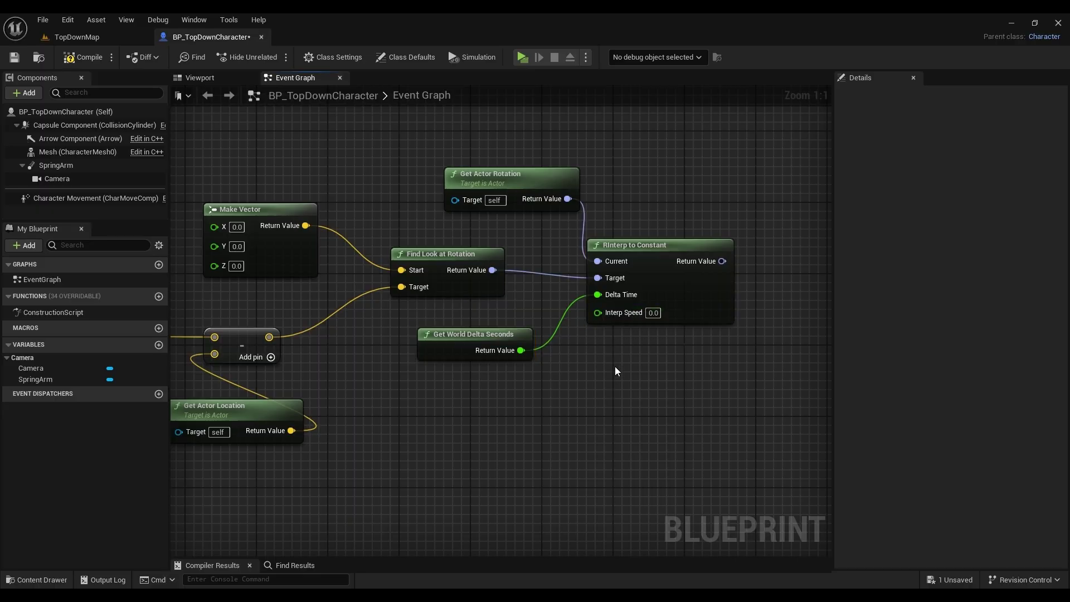
pyautogui.rightClick(602, 314)
pyautogui.click(624, 334)
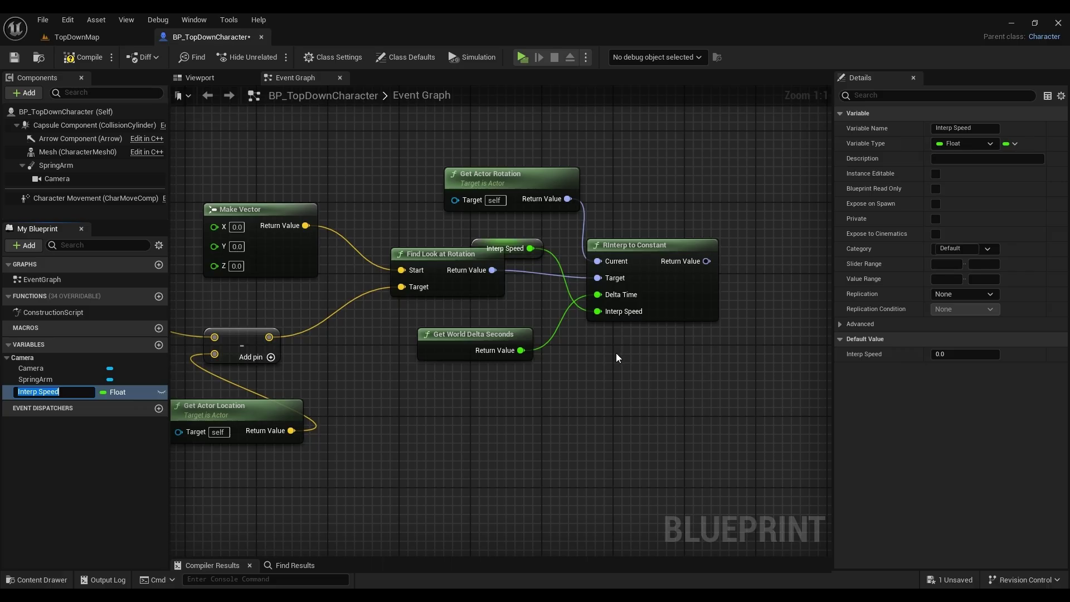
pyautogui.press('Return')
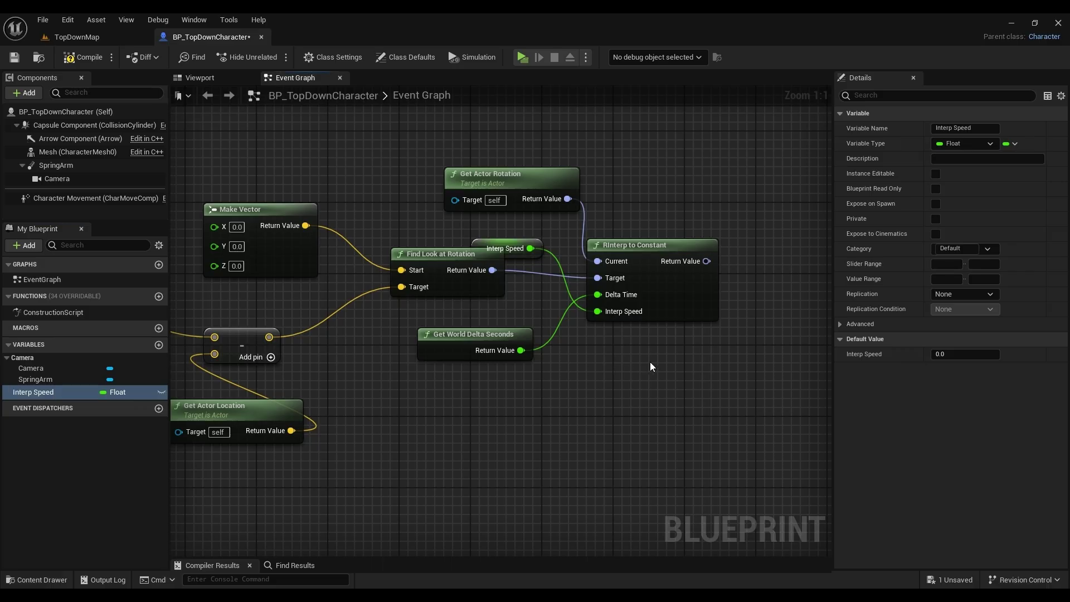
pyautogui.moveTo(512, 250); pyautogui.dragTo(511, 383)
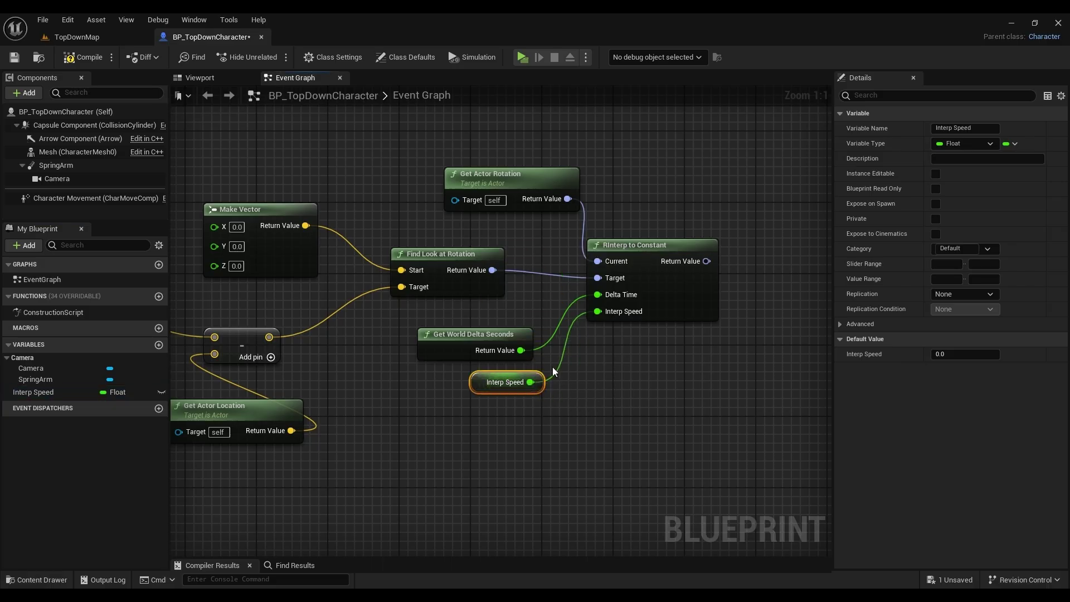
pyautogui.moveTo(512, 385); pyautogui.dragTo(416, 429, button='right')
pyautogui.click(408, 235)
pyautogui.moveTo(409, 235); pyautogui.dragTo(400, 243)
pyautogui.moveTo(756, 232); pyautogui.dragTo(634, 243, button='right')
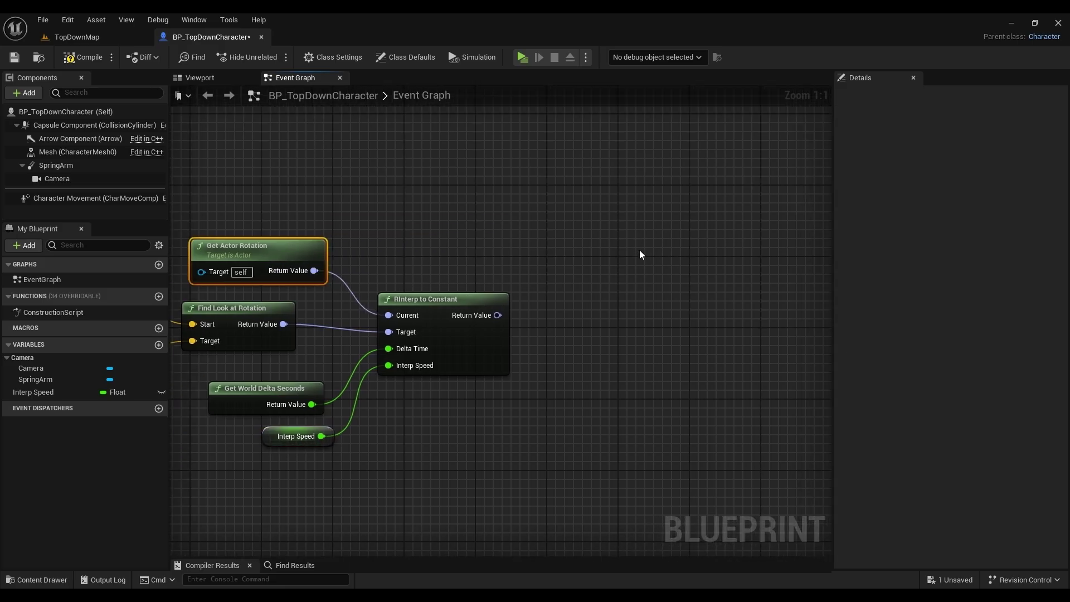
# - Add a Set Actor Rotation node and split its New Rotation pin into axes
pyautogui.rightClick(640, 250)
pyautogui.write('set actor ro')
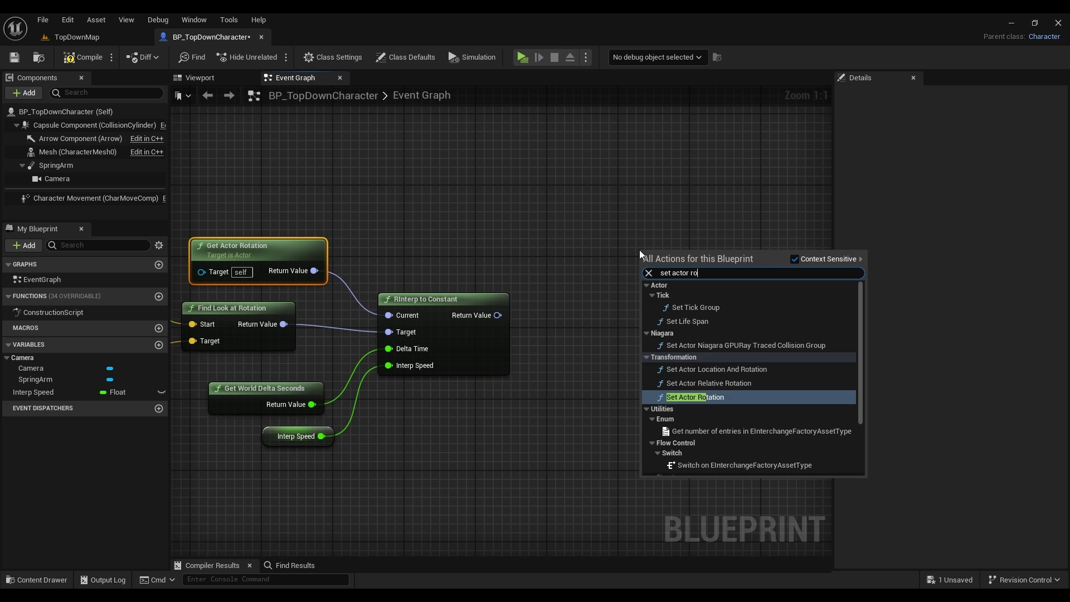
pyautogui.write('tation')
pyautogui.press('Return')
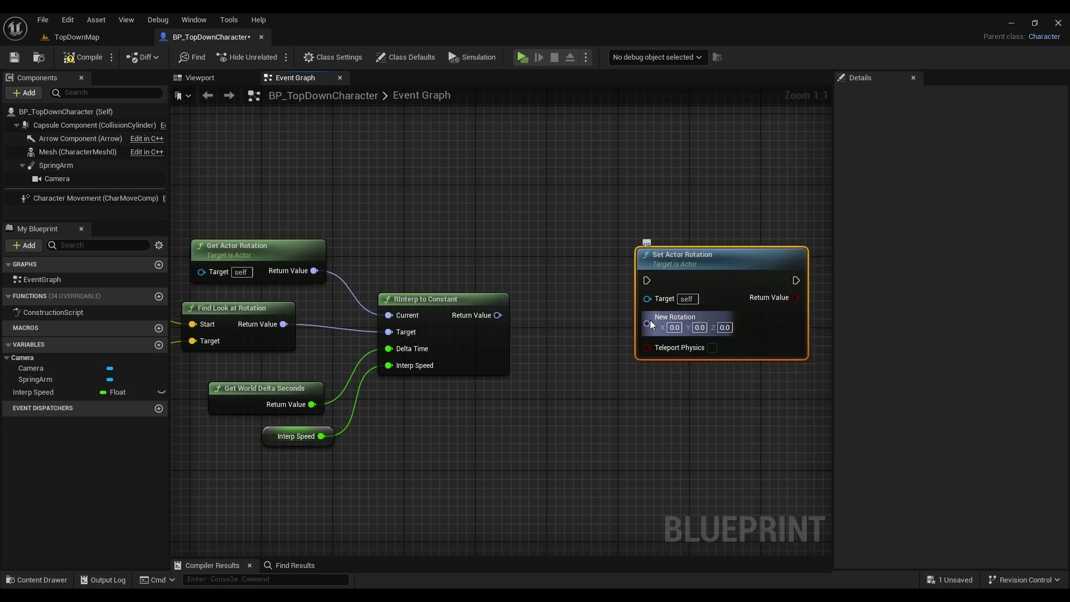
pyautogui.rightClick(650, 325)
pyautogui.click(682, 352)
# - Split the RInterp Return Value and wire its Yaw into New Rotation's Yaw
pyautogui.rightClick(497, 317)
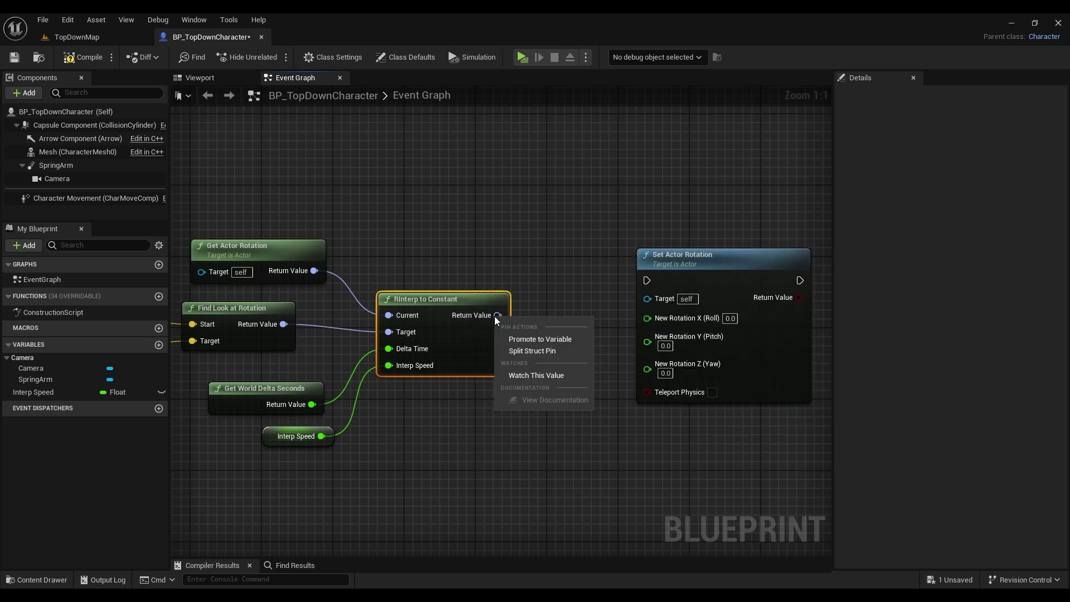
pyautogui.click(532, 350)
pyautogui.moveTo(525, 349)
pyautogui.mouseDown()
pyautogui.moveTo(622, 377)
pyautogui.moveTo(647, 369)
pyautogui.mouseUp()
pyautogui.moveTo(682, 199); pyautogui.dragTo(705, 242, button='right')
pyautogui.moveTo(707, 294); pyautogui.dragTo(707, 160)
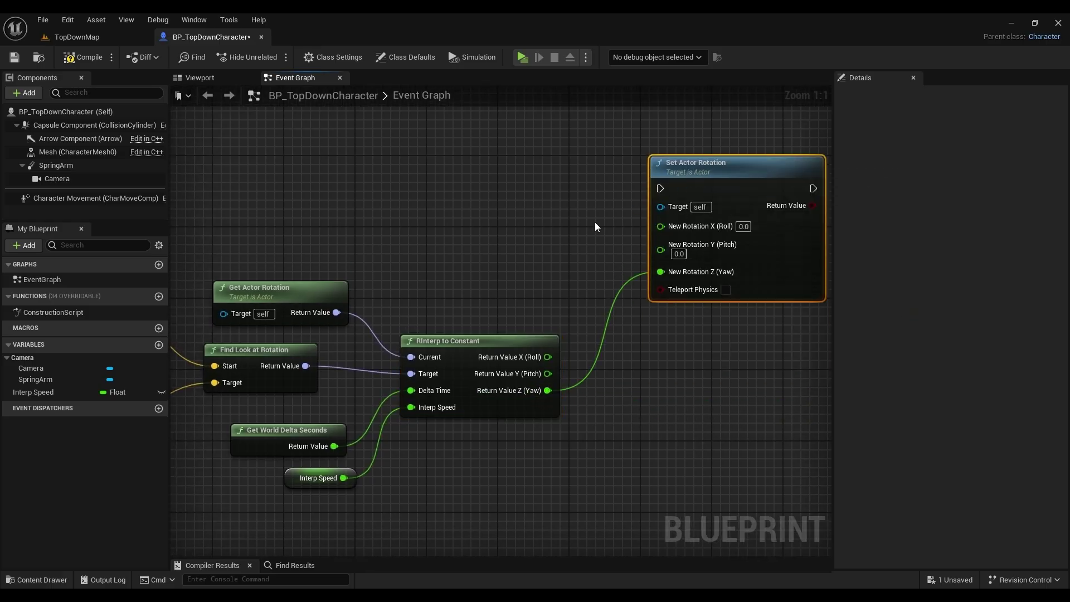
pyautogui.scroll(-2, 595, 225)
pyautogui.moveTo(498, 253); pyautogui.dragTo(703, 255, button='right')
pyautogui.scroll(-2, 703, 255)
pyautogui.scroll(-1, 633, 294)
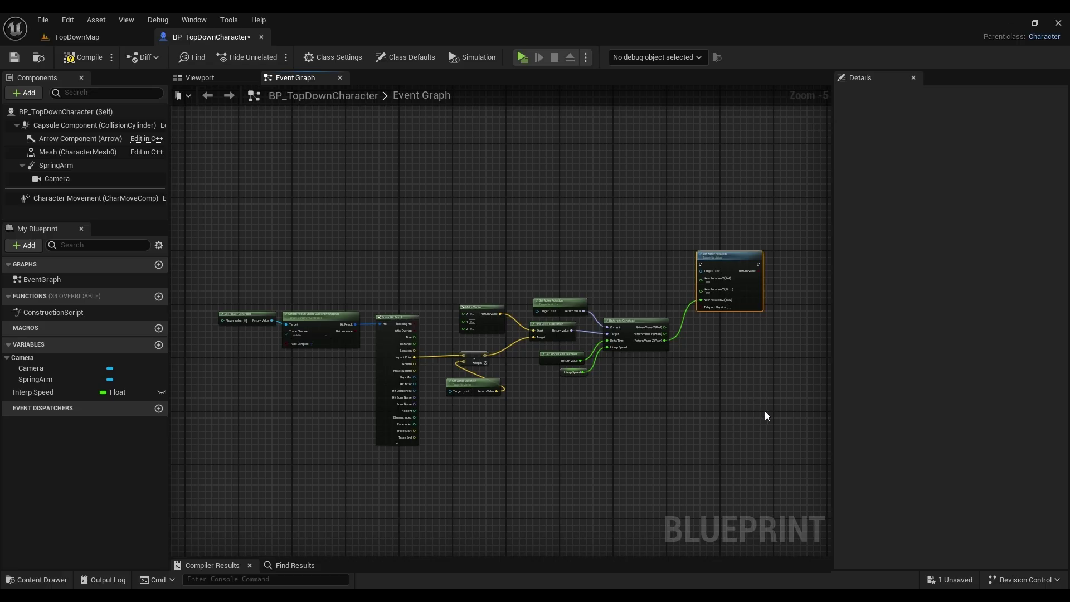
# - Collapse all the rotation nodes into a function named FaceCursor
pyautogui.moveTo(799, 246); pyautogui.dragTo(312, 479)
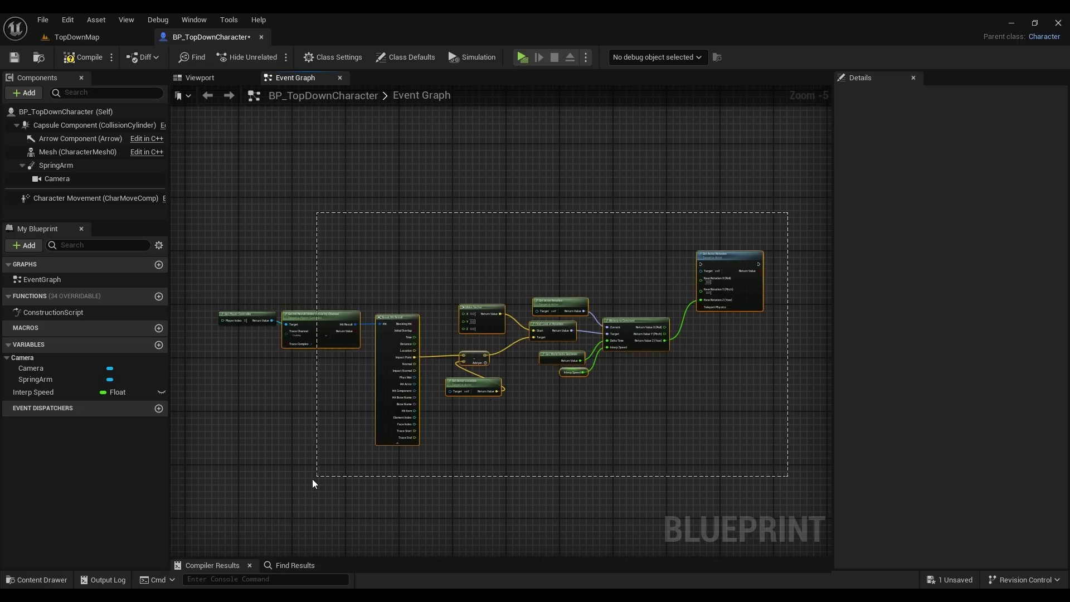
pyautogui.rightClick(479, 310)
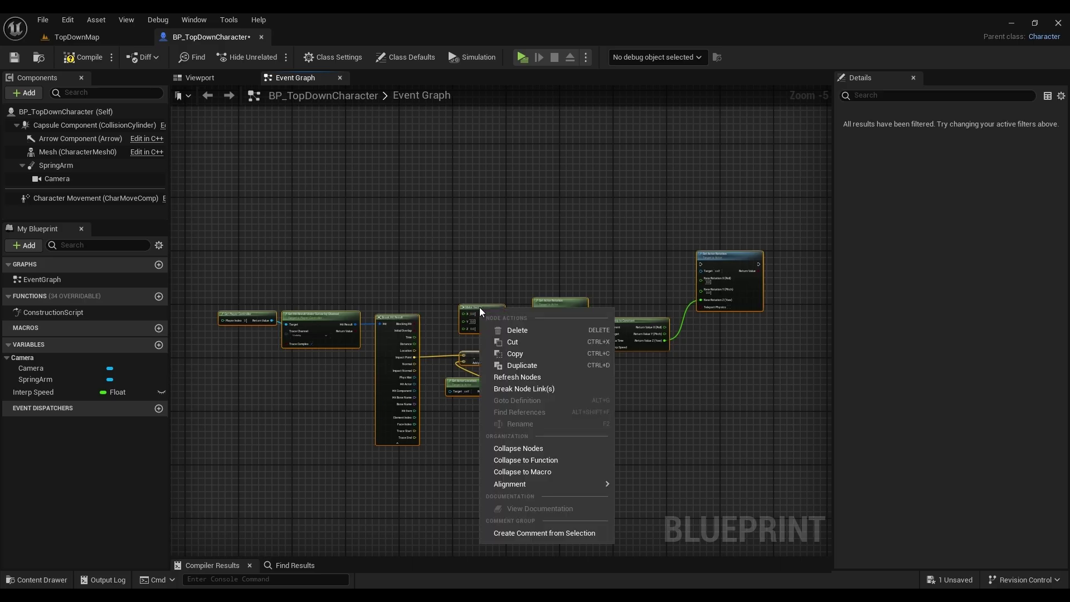
pyautogui.click(551, 459)
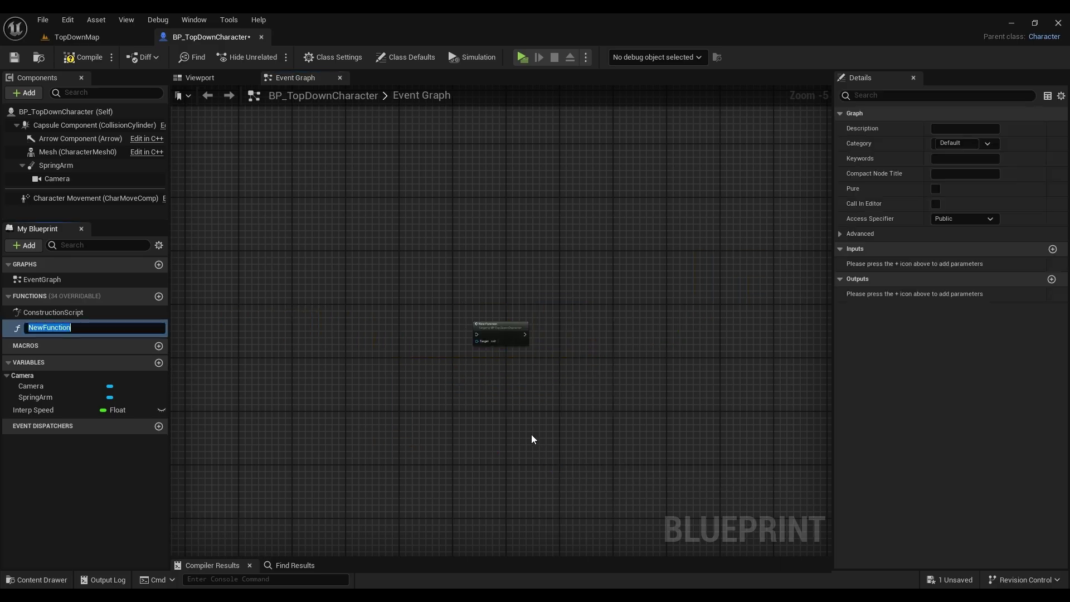
pyautogui.write('FaceC')
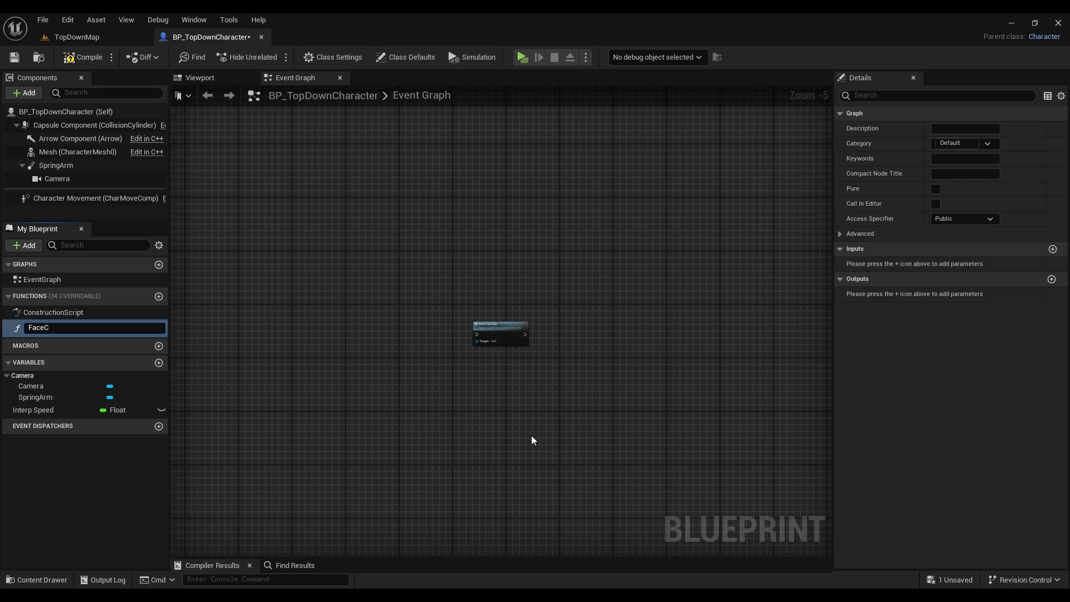
pyautogui.press('Return')
pyautogui.scroll(3, 408, 332)
pyautogui.scroll(1, 359, 354)
# - Call Face Cursor from a new Event Tick node and save the Blueprint
pyautogui.rightClick(358, 354)
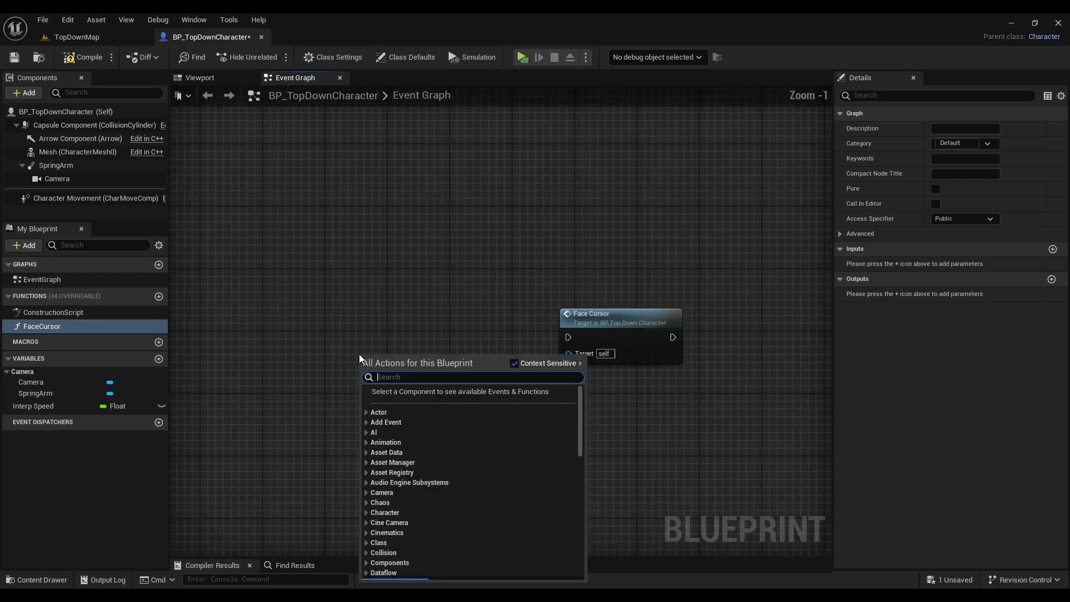
pyautogui.write('event')
pyautogui.press('Return')
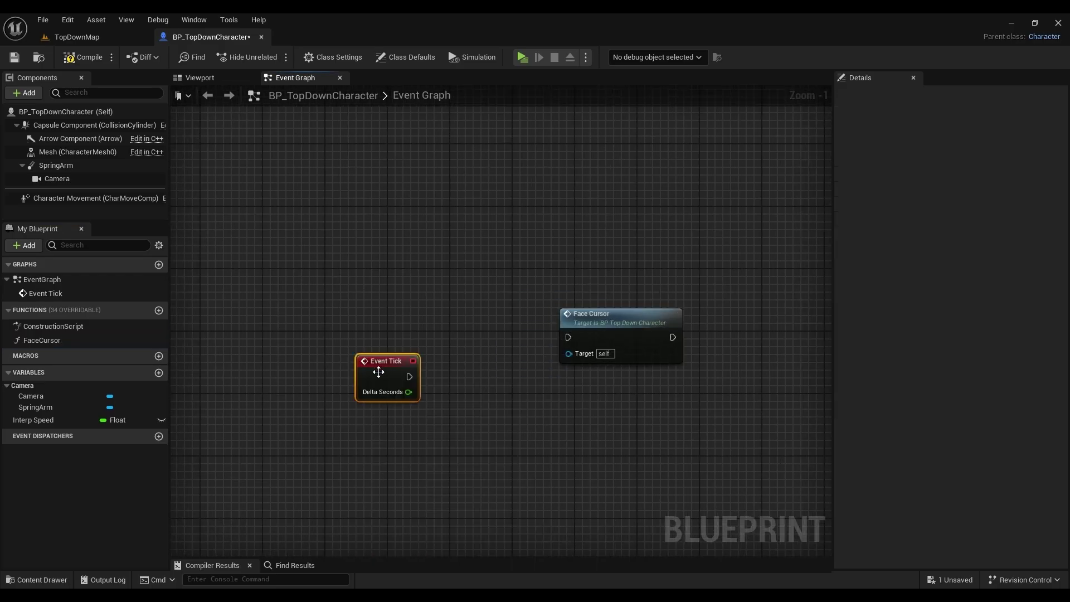
pyautogui.moveTo(468, 357); pyautogui.dragTo(568, 339)
pyautogui.moveTo(388, 361); pyautogui.dragTo(407, 317)
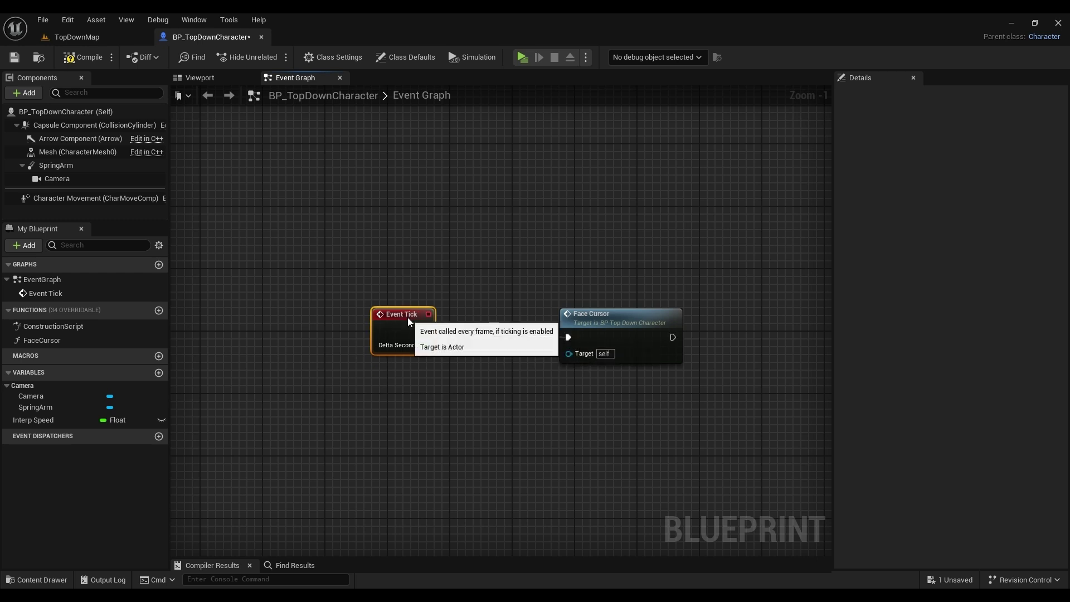
pyautogui.moveTo(544, 285); pyautogui.dragTo(486, 274, button='right')
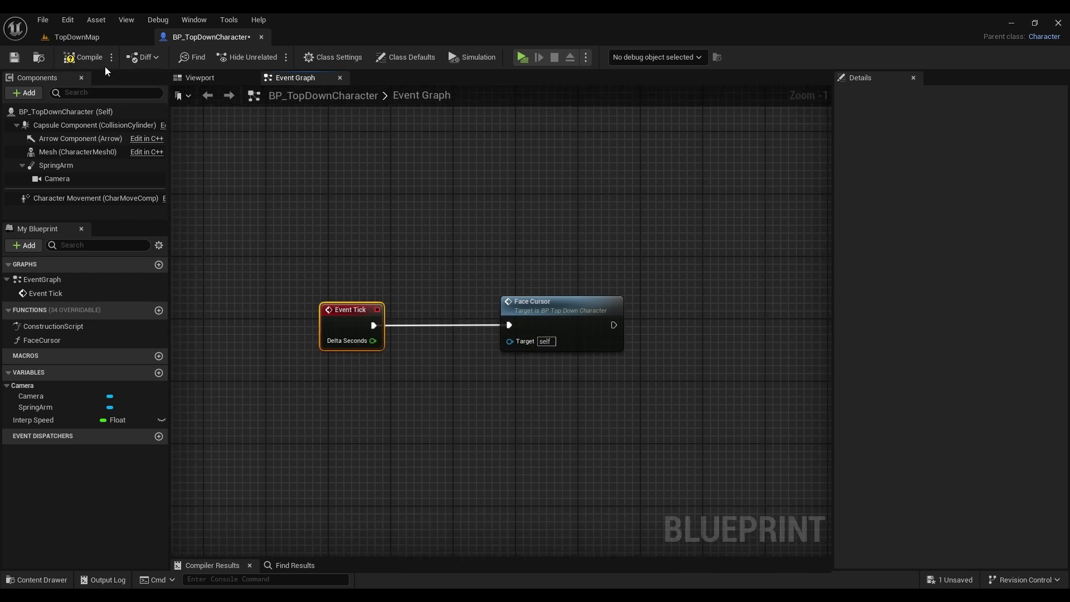
pyautogui.hotkey('ctrl', 's')
# - Play the level, move the character forward and to two clicked spots, then stop with Esc
pyautogui.click(521, 57)
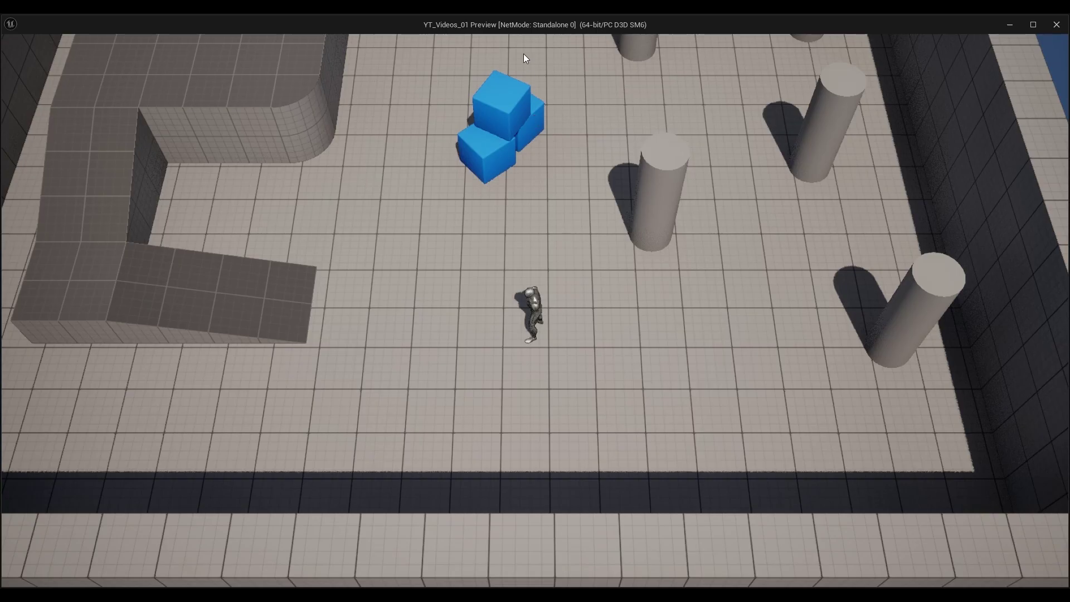
pyautogui.press('w')
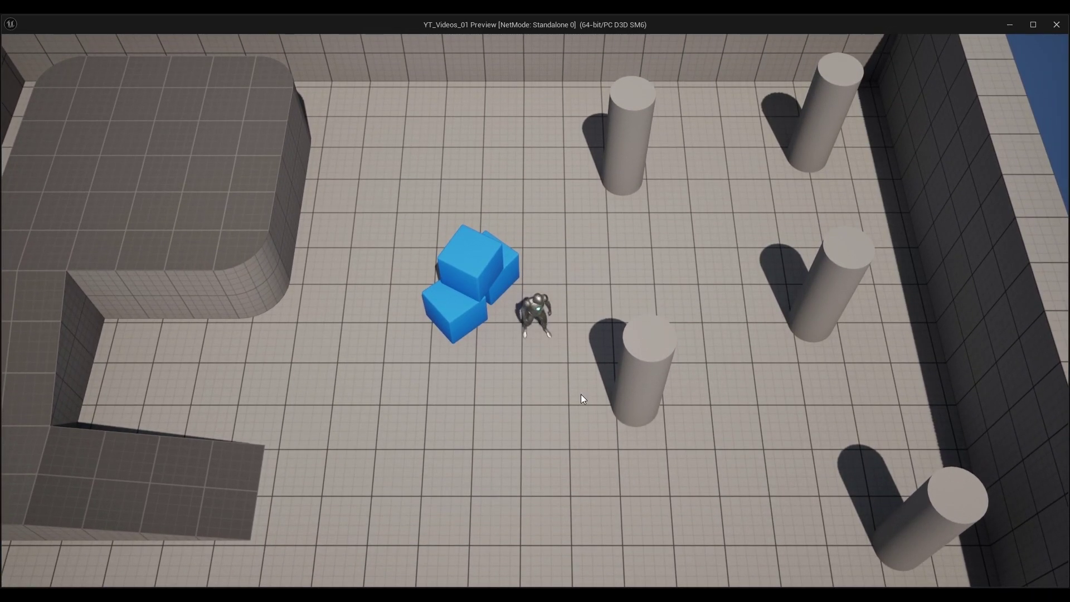
pyautogui.click(486, 266)
pyautogui.click(581, 371)
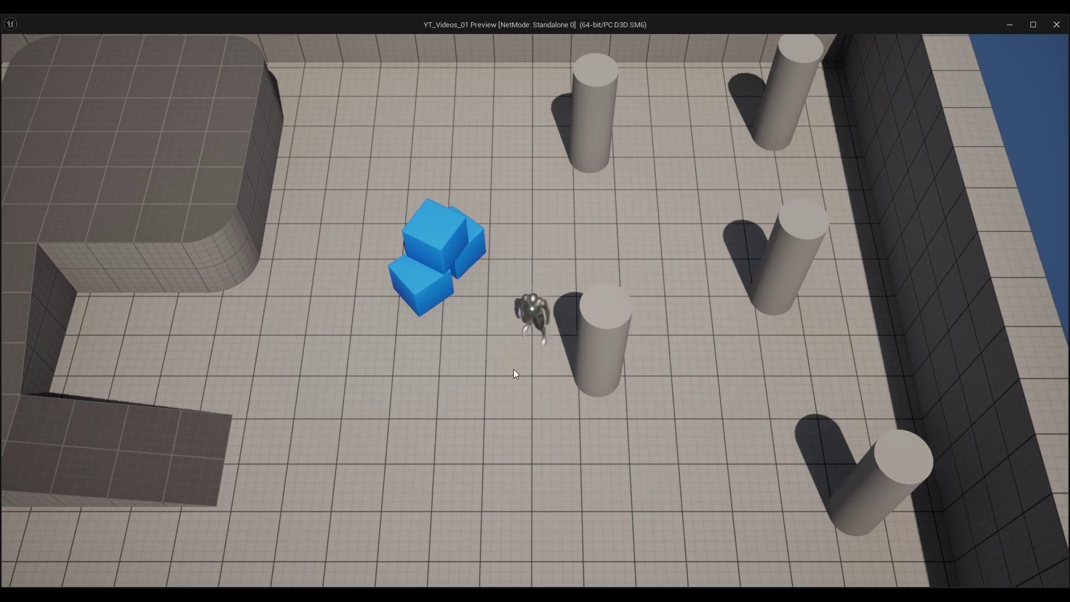
pyautogui.press('Escape')
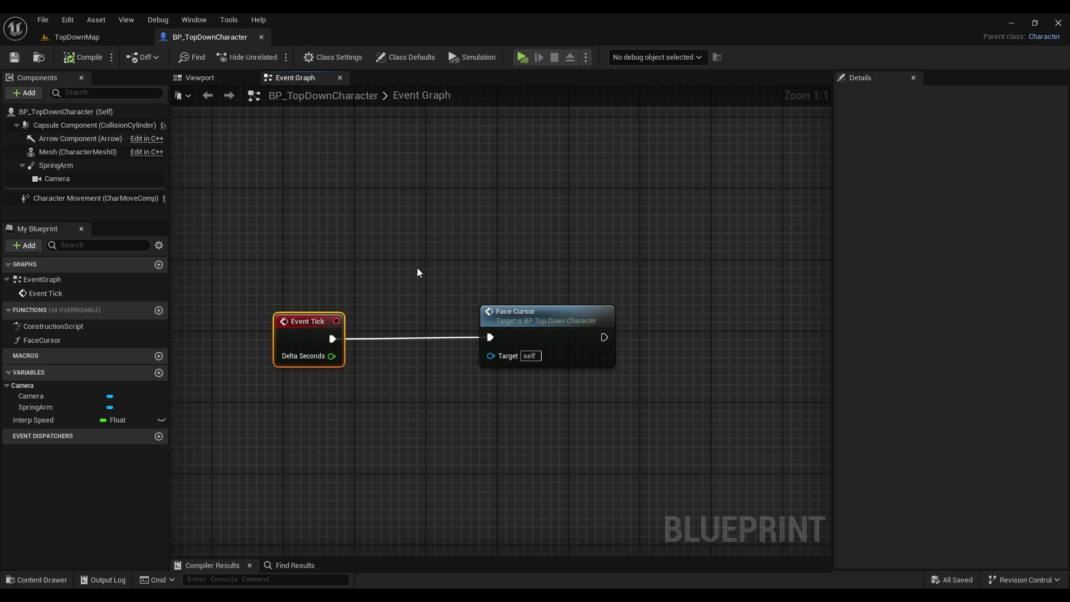
# - In Project Settings > Collision, create a Cursor trace channel defaulting to Ignore
pyautogui.click(68, 19)
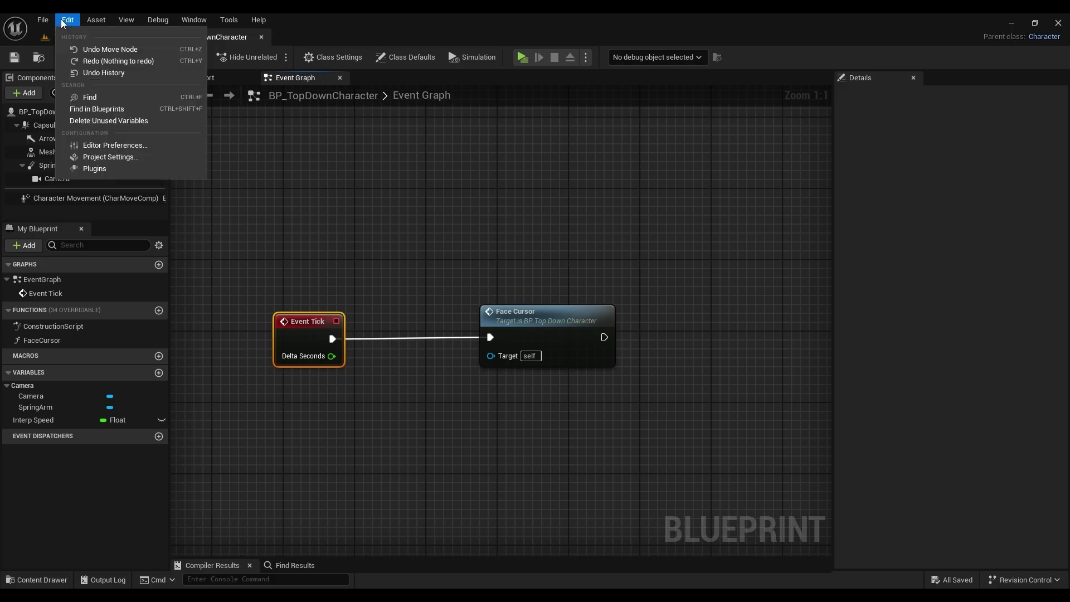
pyautogui.click(98, 158)
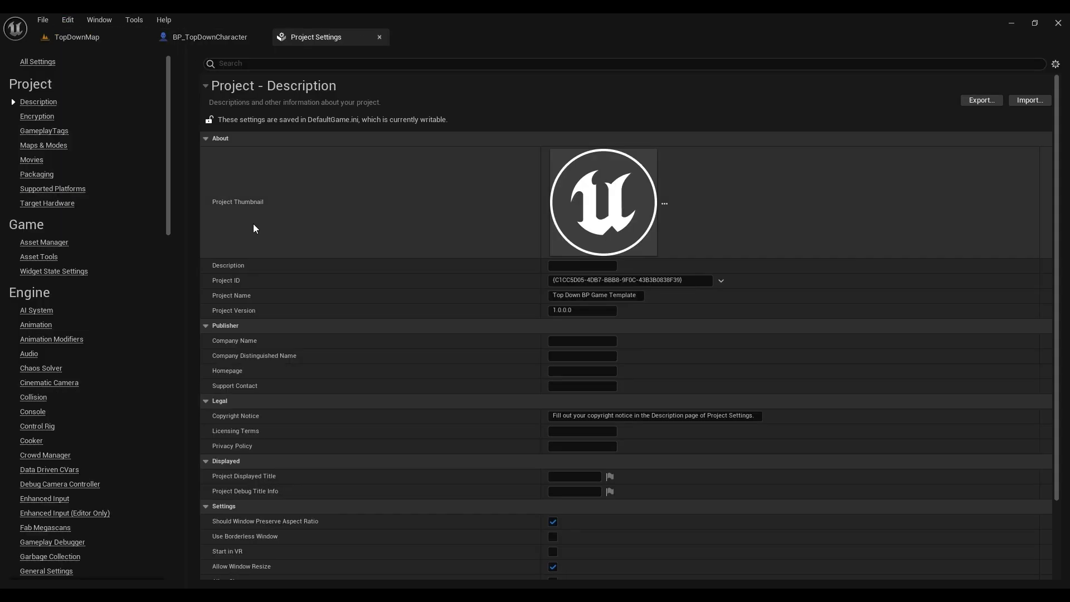
pyautogui.click(41, 396)
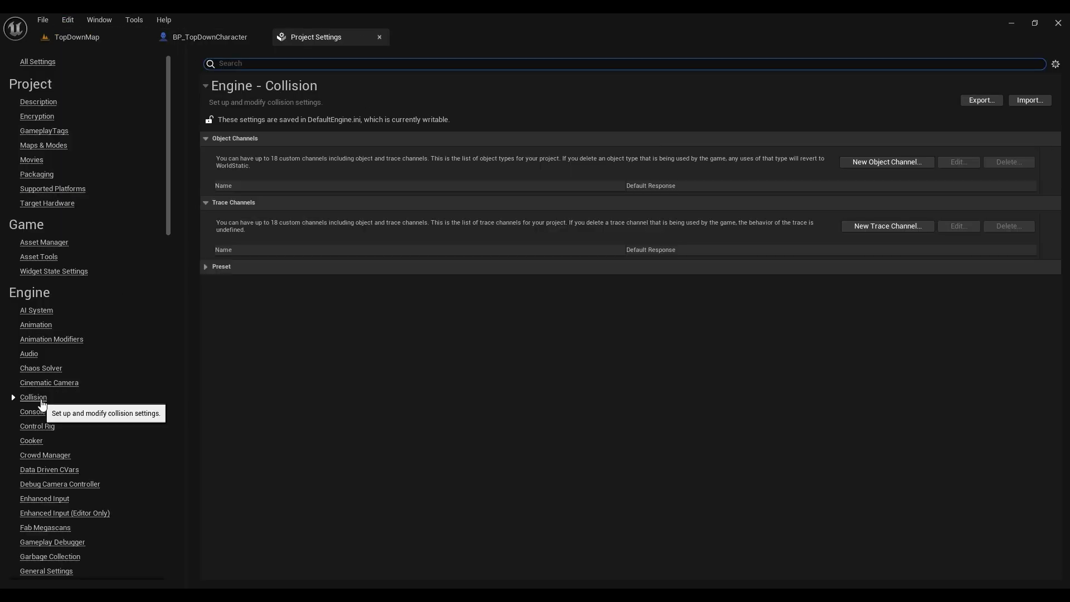
pyautogui.click(853, 227)
pyautogui.write('Cursor')
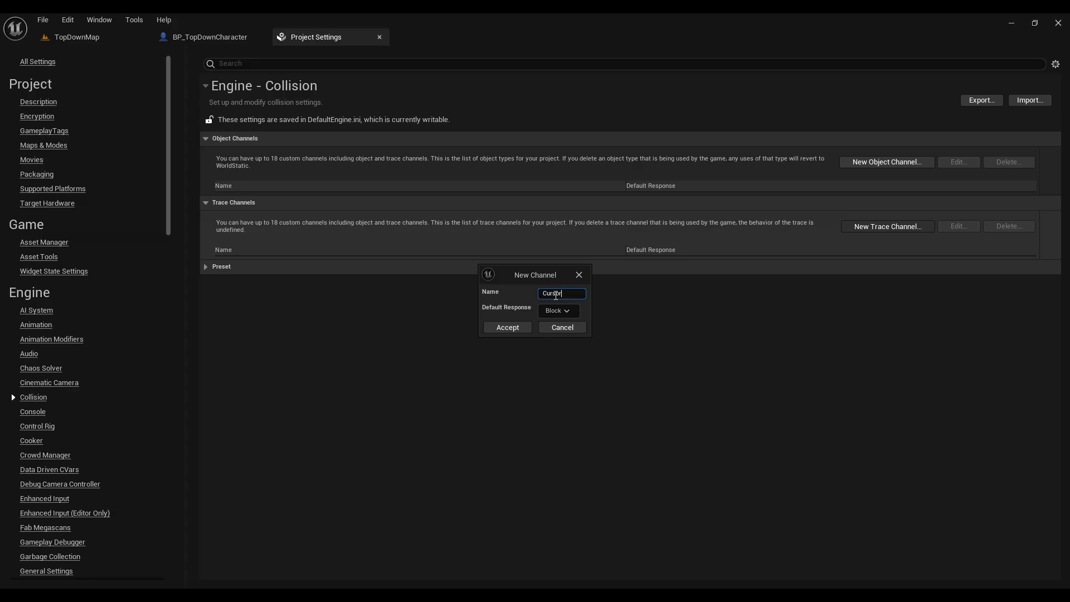
pyautogui.click(556, 311)
pyautogui.click(509, 327)
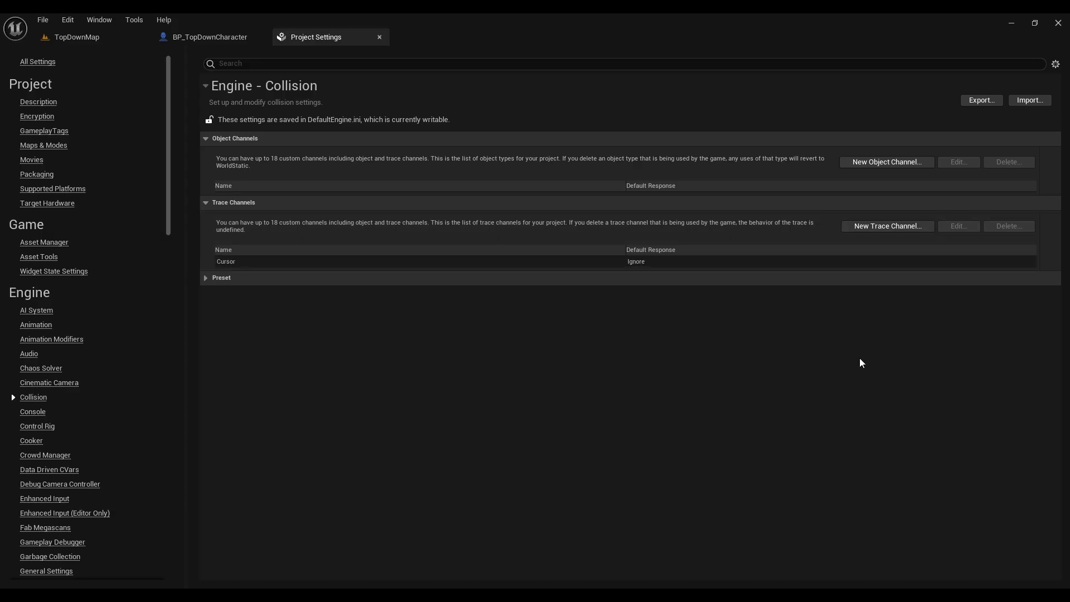
pyautogui.click(379, 37)
# - Set the FaceCursor function's hit-under-cursor Trace Channel to Cursor
pyautogui.doubleClick(514, 324)
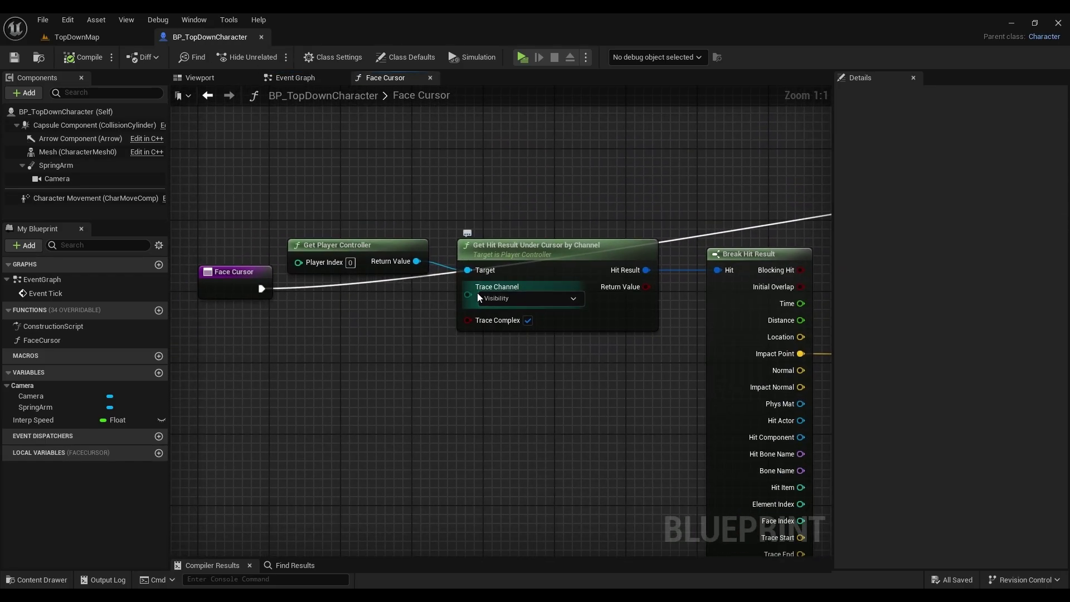
pyautogui.click(514, 310)
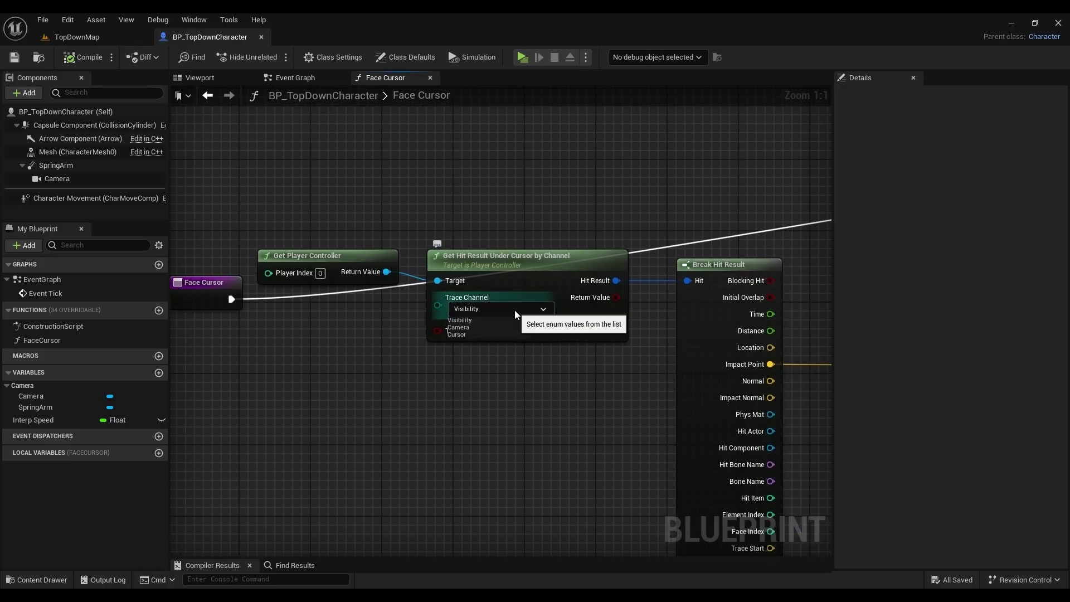
pyautogui.click(462, 334)
pyautogui.moveTo(461, 349); pyautogui.dragTo(430, 399, button='right')
pyautogui.scroll(-2, 445, 406)
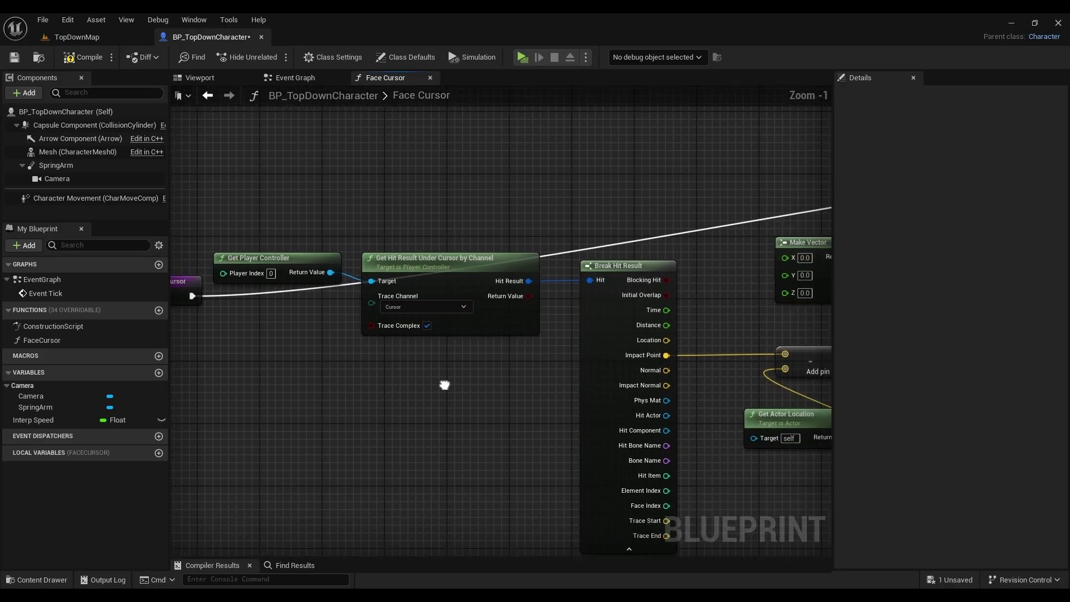
pyautogui.moveTo(393, 326); pyautogui.dragTo(451, 353, button='right')
# - Compile and save the Blueprint, then return to the TopDownMap level
pyautogui.click(82, 63)
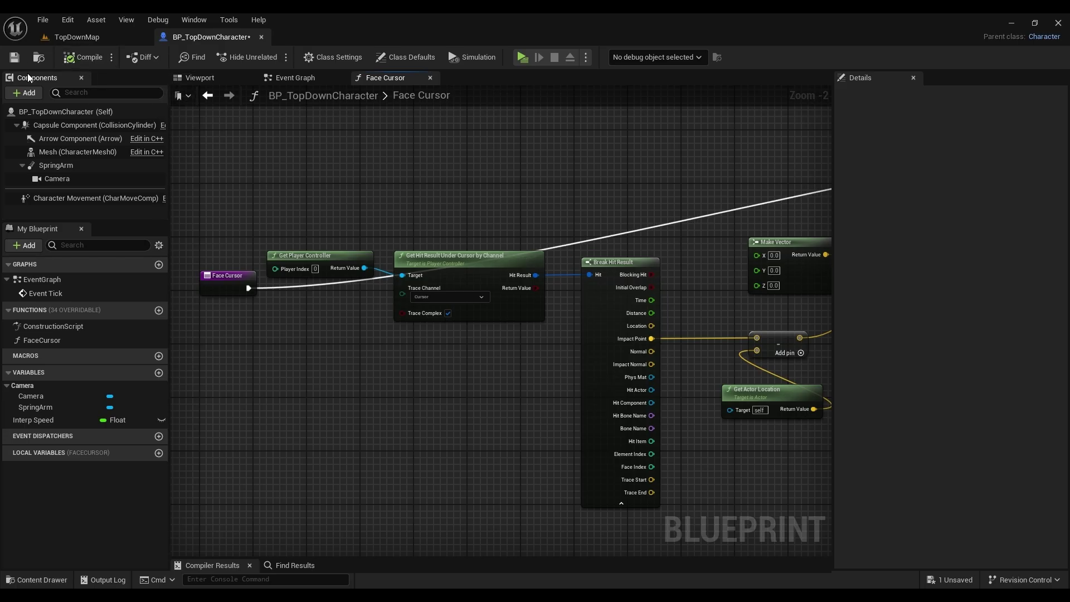
pyautogui.click(14, 57)
pyautogui.scroll(-3, 490, 375)
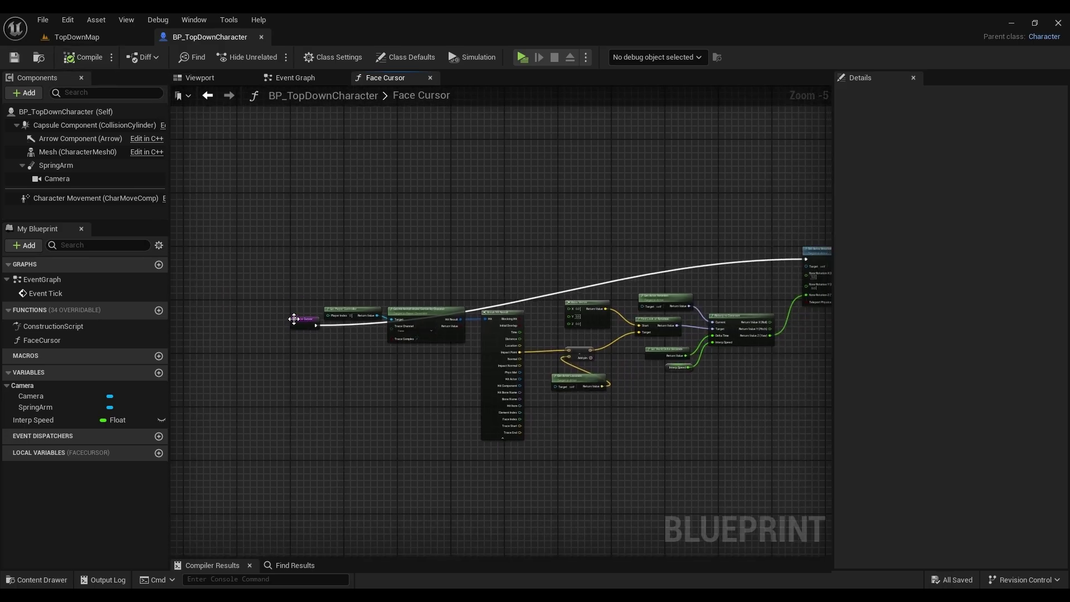
pyautogui.moveTo(295, 319)
pyautogui.mouseDown()
pyautogui.moveTo(310, 298)
pyautogui.moveTo(311, 258)
pyautogui.mouseUp()
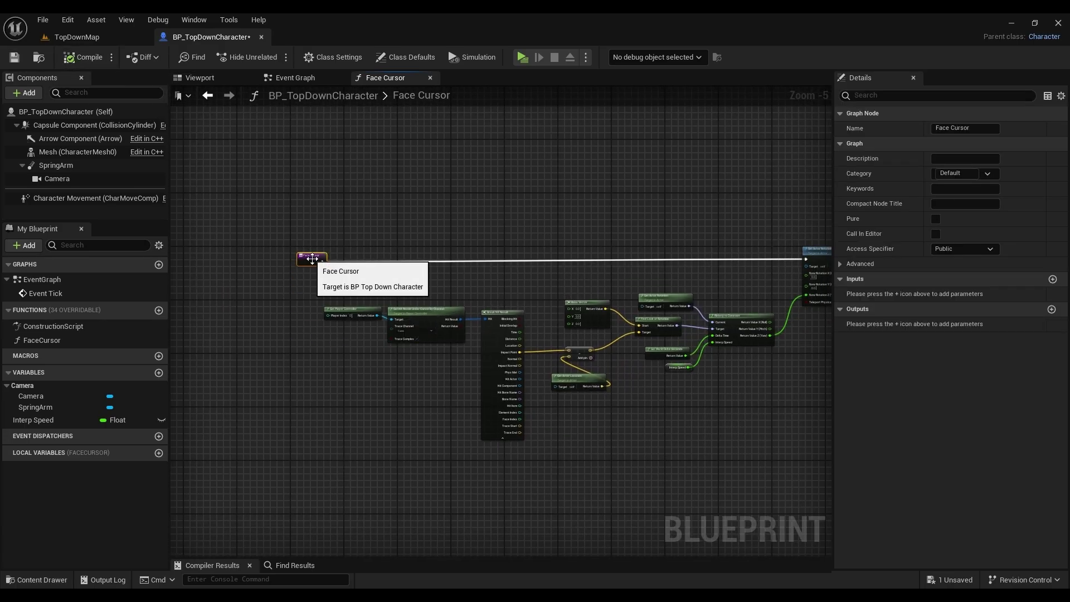
pyautogui.scroll(3, 311, 257)
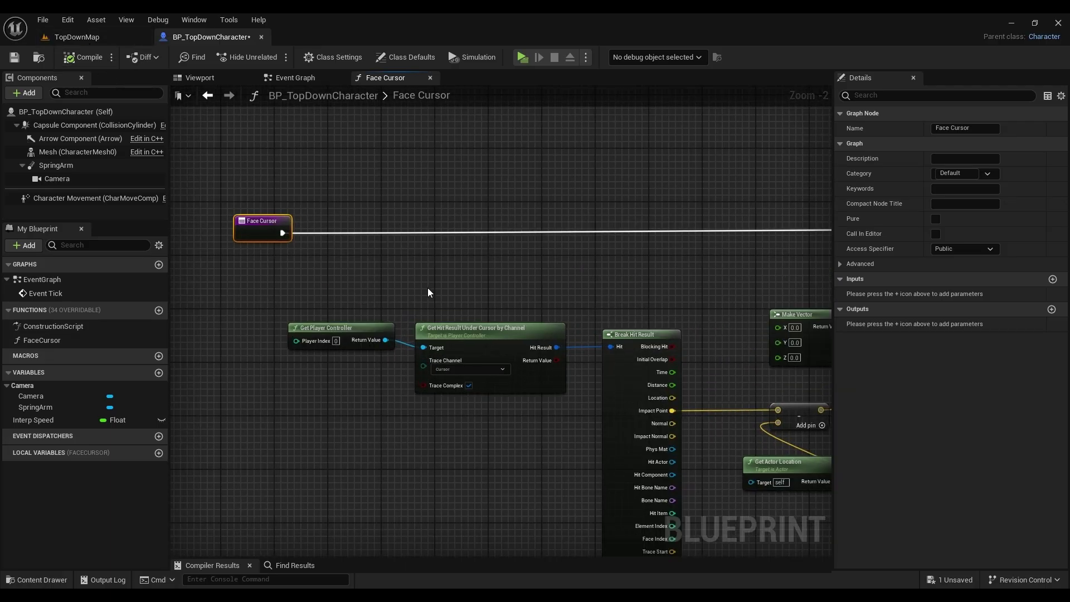
pyautogui.scroll(-3, 427, 292)
pyautogui.scroll(3, 526, 263)
pyautogui.click(77, 37)
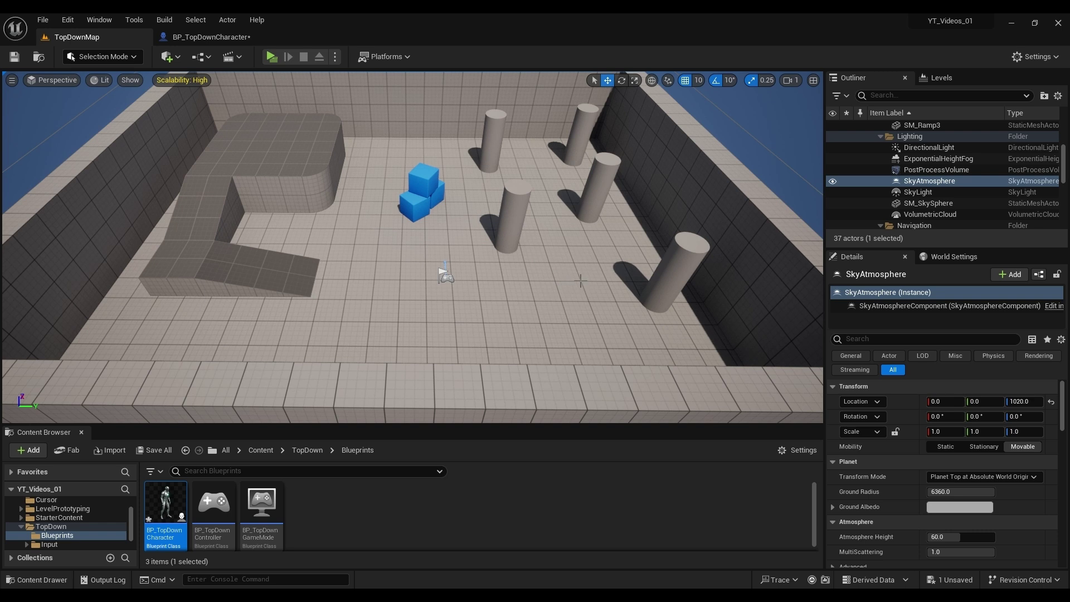
# - Make the floor SM_Cube block the Cursor trace channel, then play and send the character toward a pillar
pyautogui.click(407, 294)
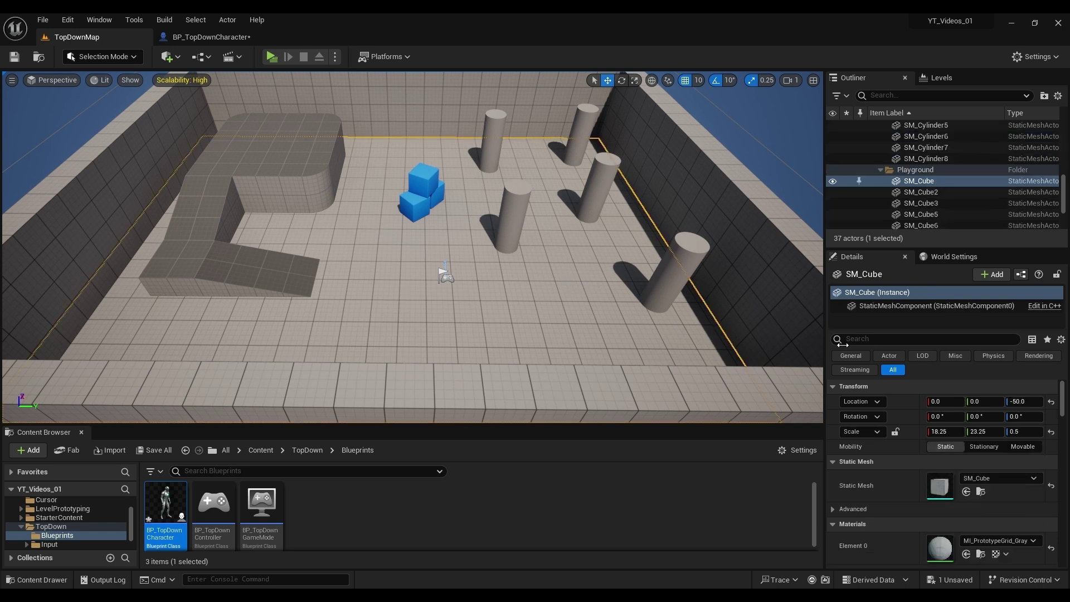
pyautogui.write('coll')
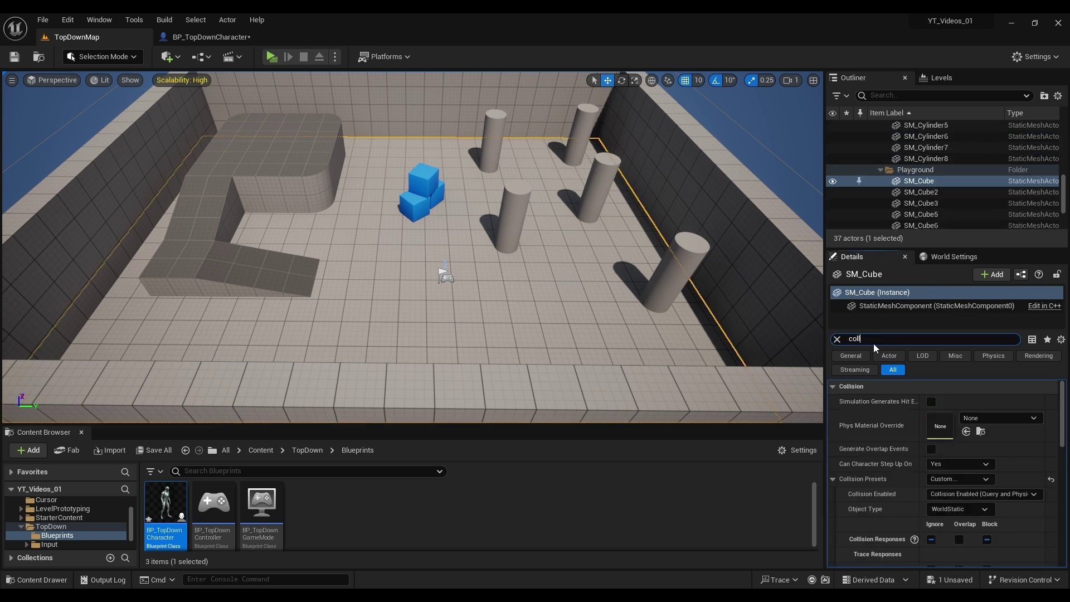
pyautogui.click(945, 479)
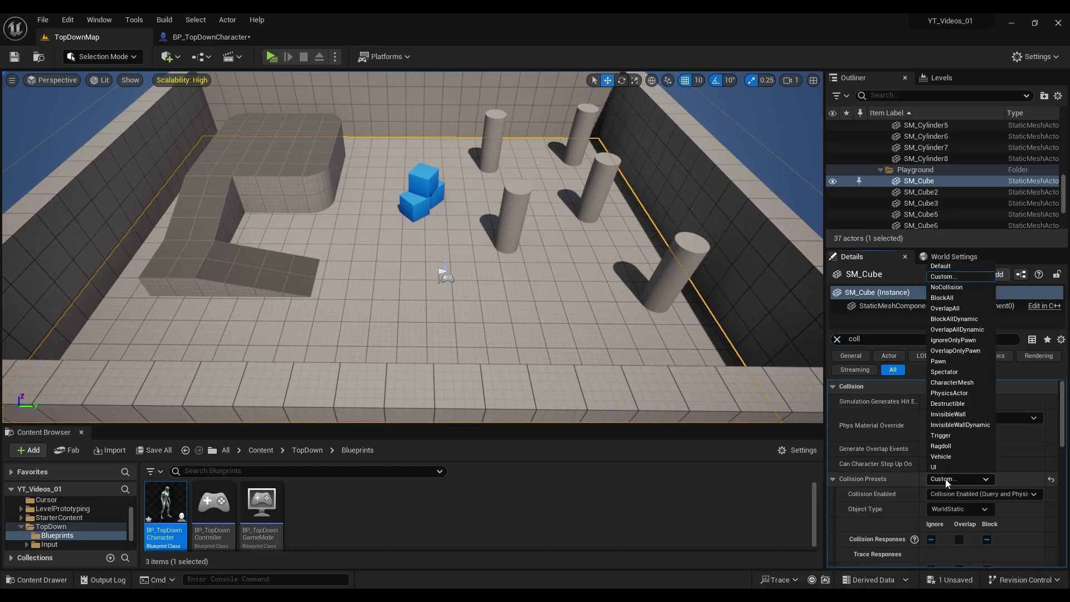
pyautogui.scroll(-3, 942, 482)
pyautogui.scroll(-1, 919, 482)
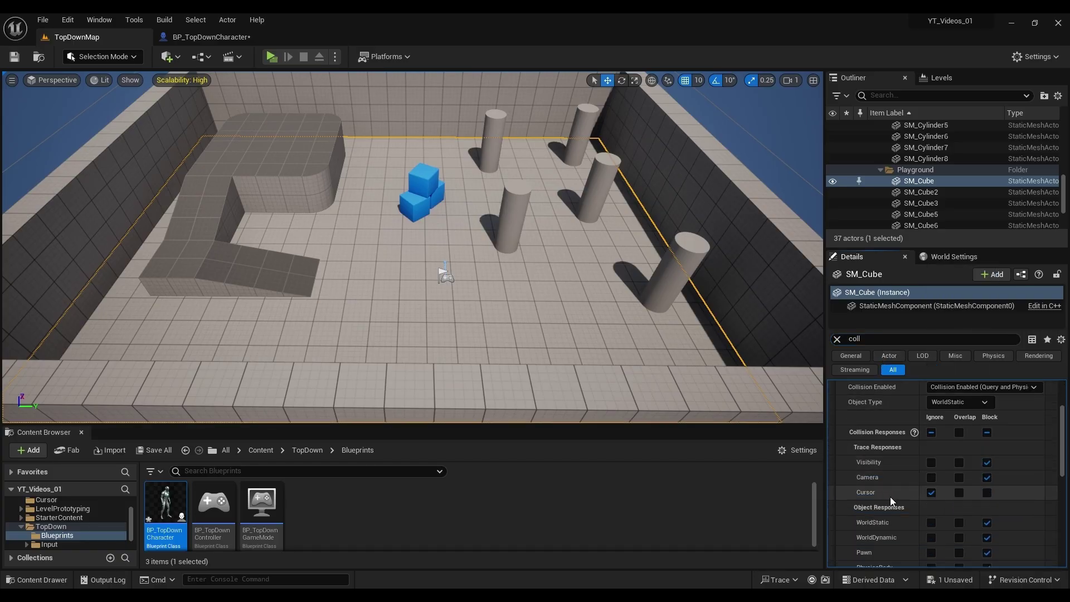
pyautogui.click(988, 494)
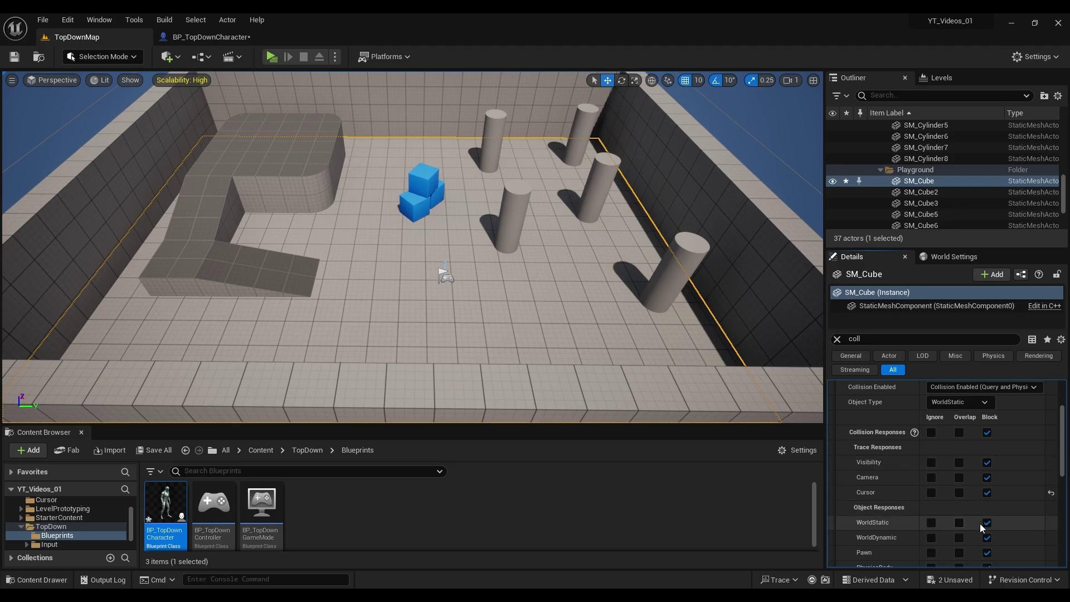
pyautogui.click(271, 57)
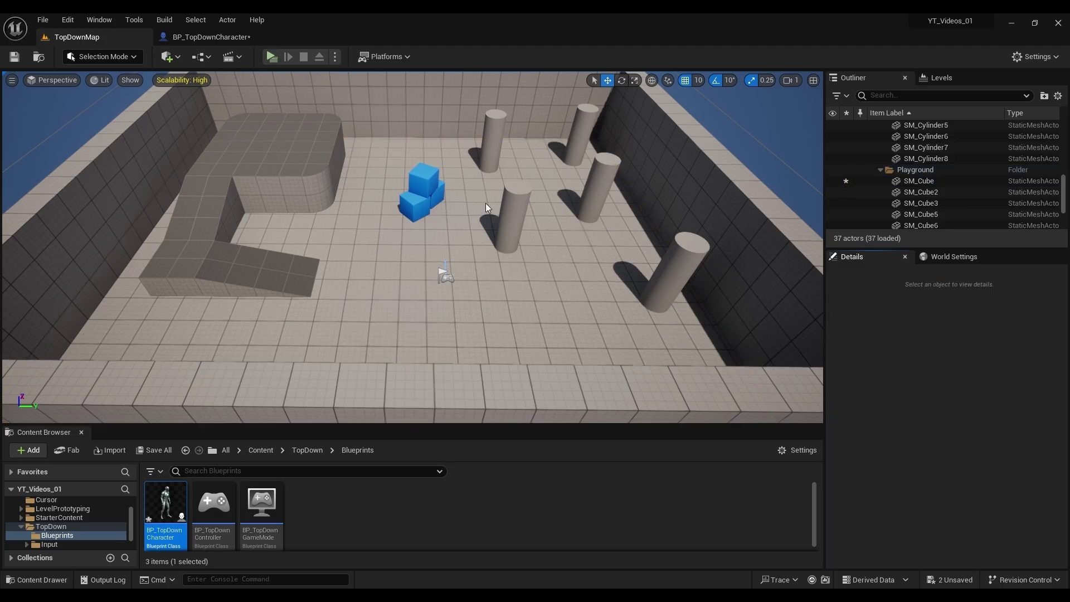
pyautogui.click(621, 215)
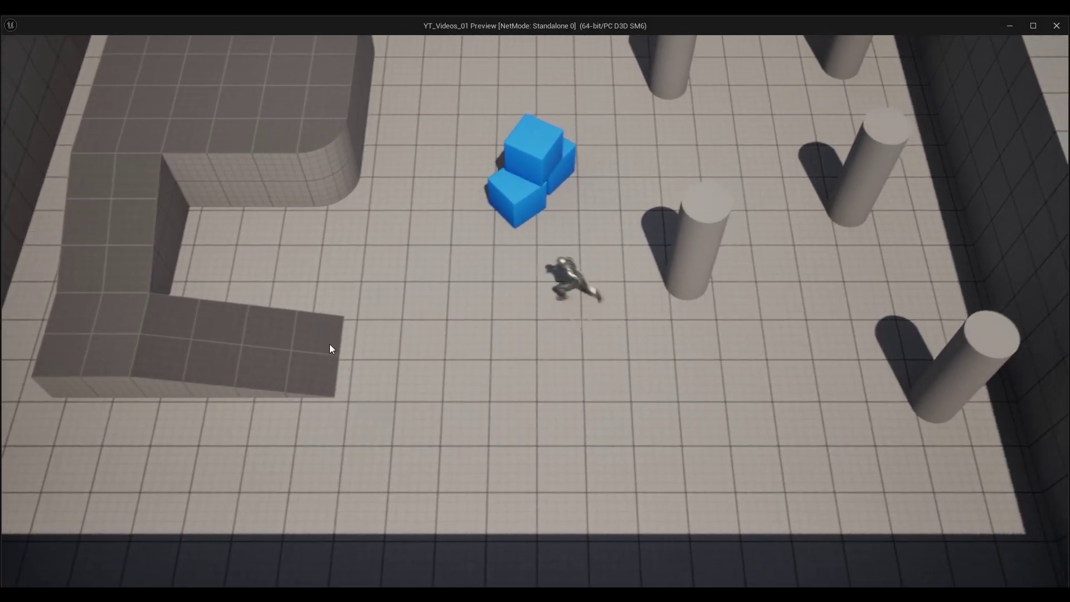
# - Run the character to a pillar, past the blue cubes to the top wall, then down the floor
pyautogui.click(670, 187)
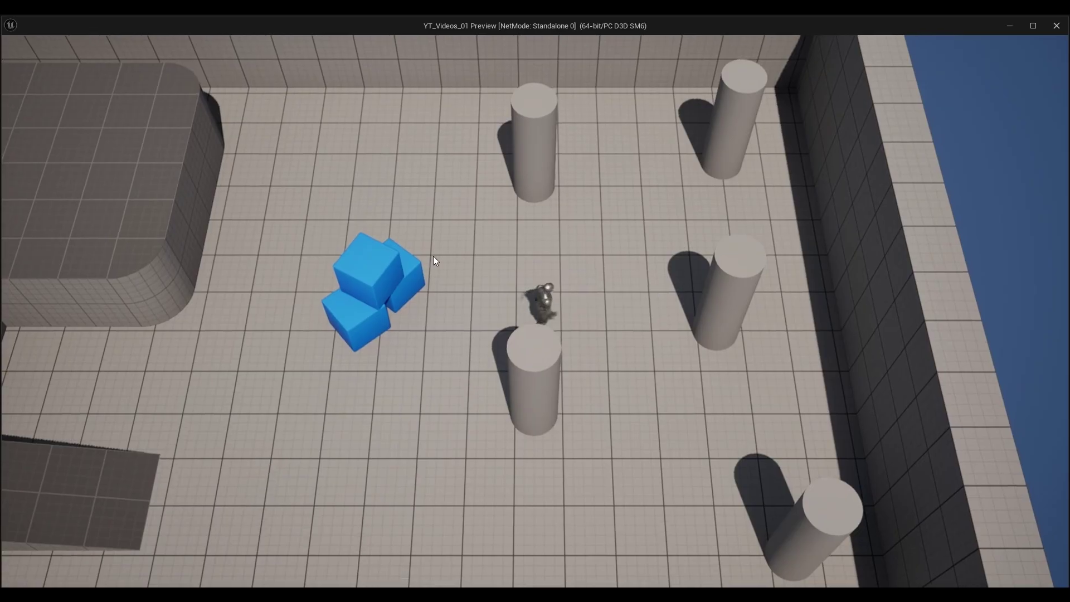
pyautogui.click(312, 168)
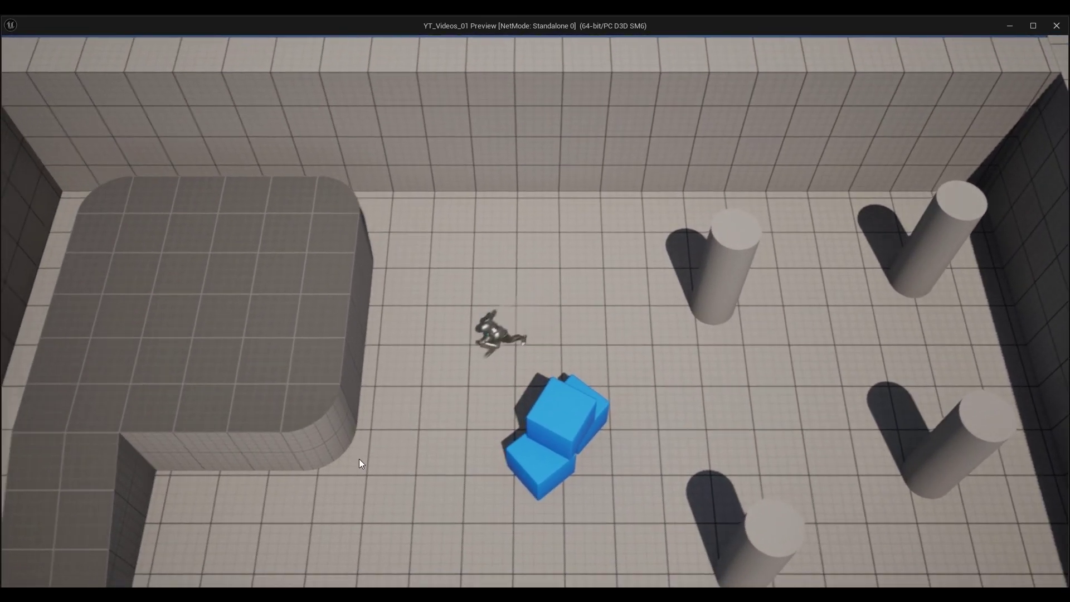
pyautogui.click(360, 463)
pyautogui.click(673, 546)
pyautogui.click(437, 477)
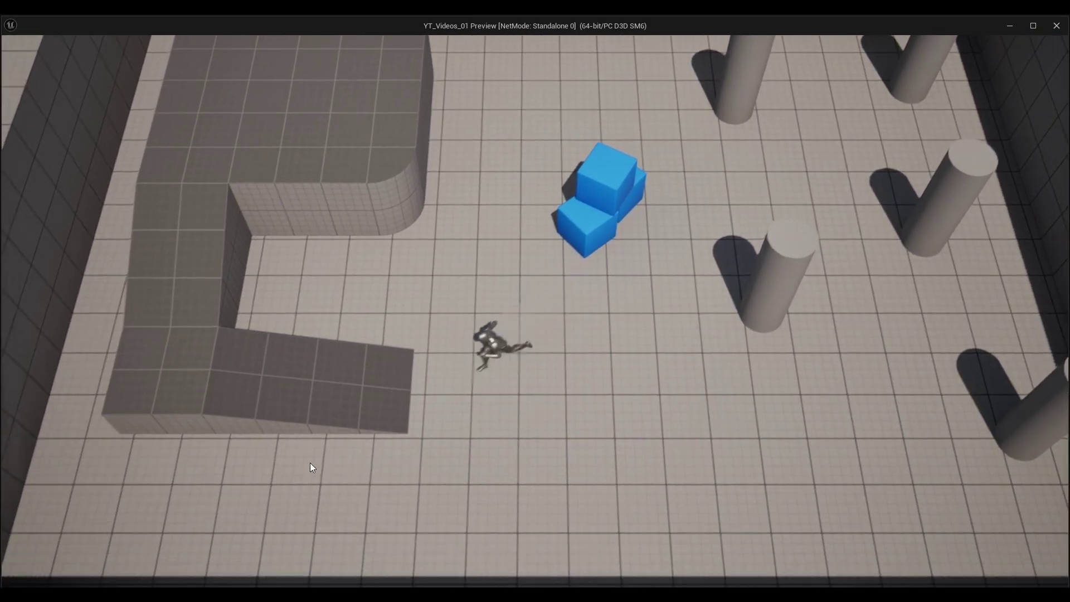